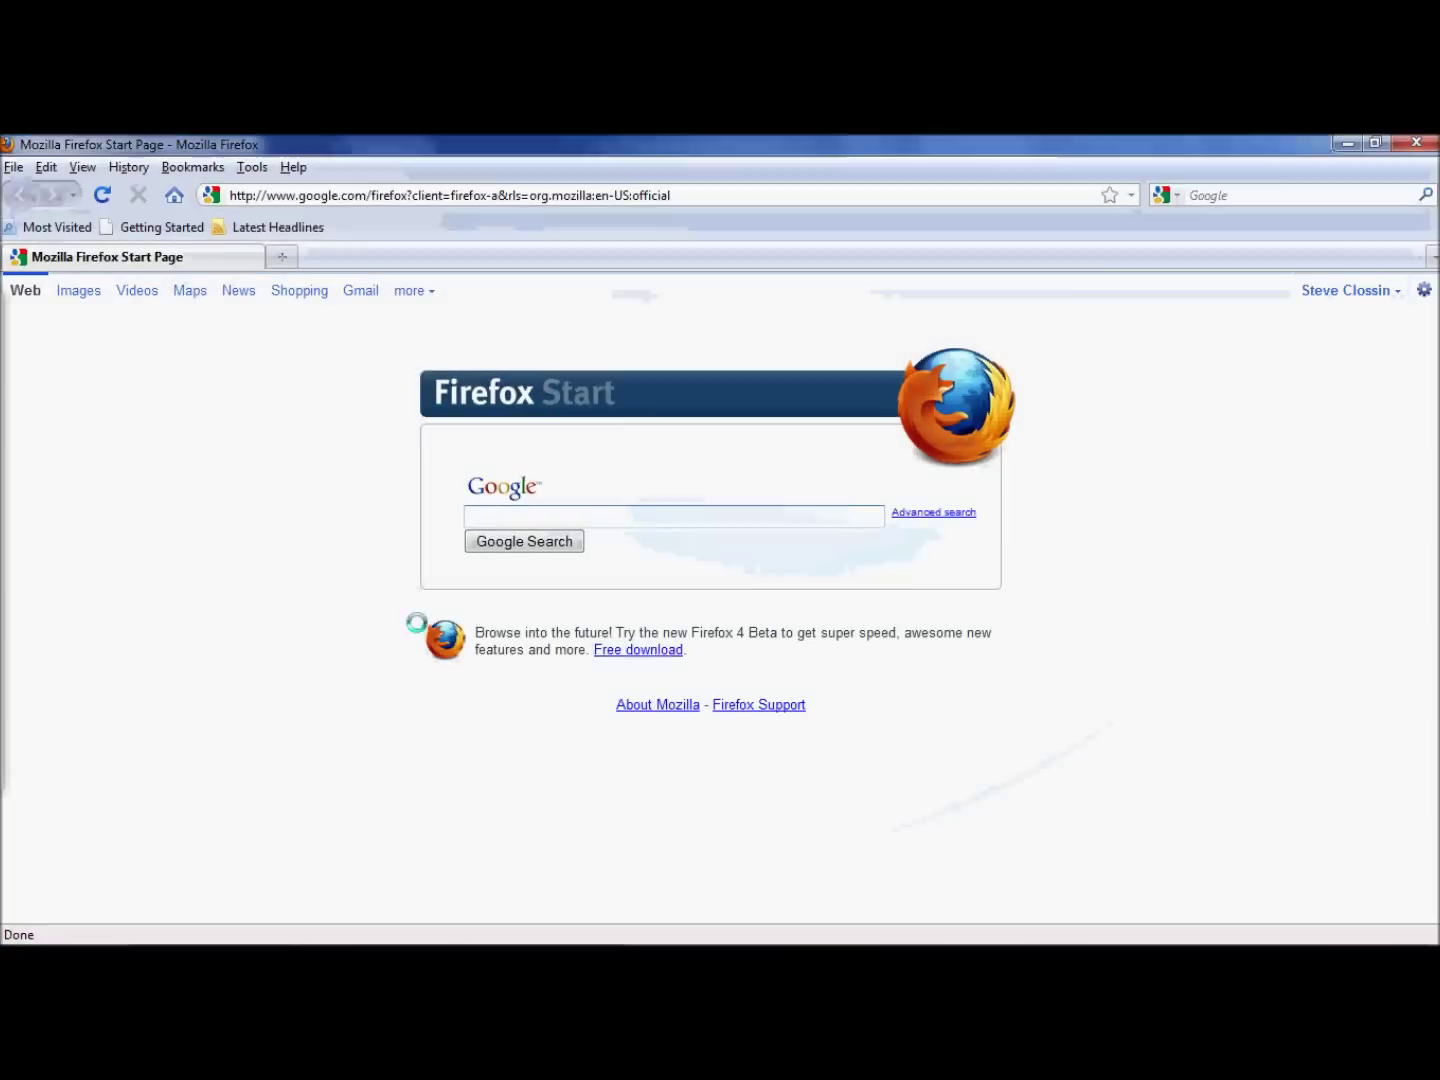
{"action": "left_click", "coordinate": [282, 194]}
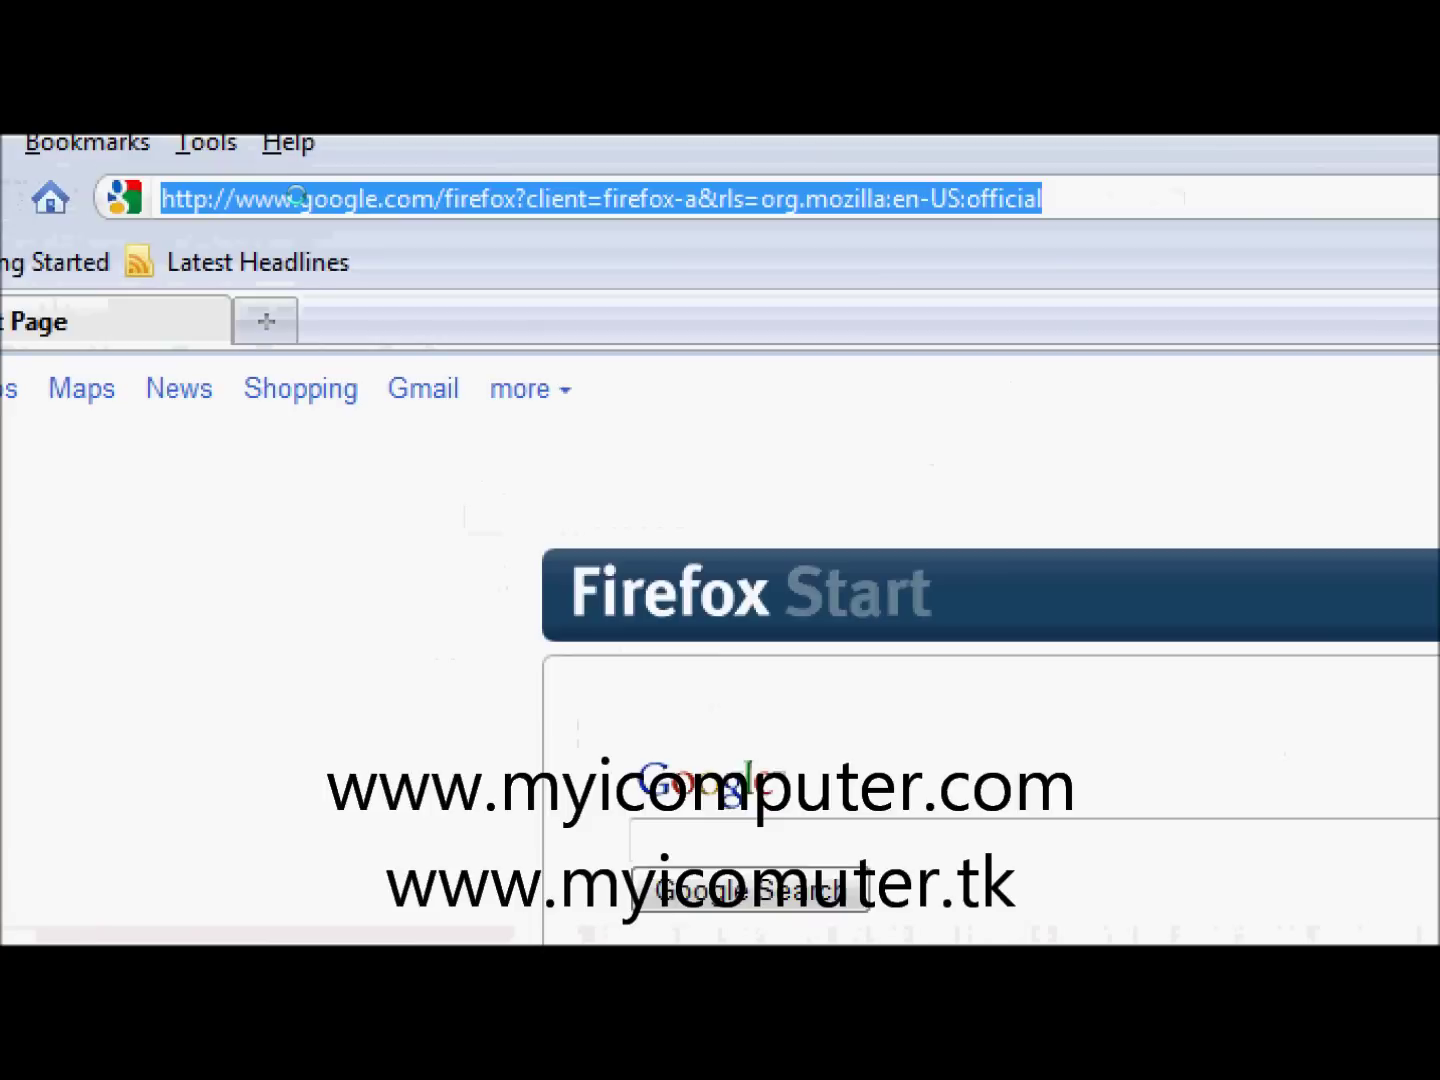
{"action": "type", "text": "www"}
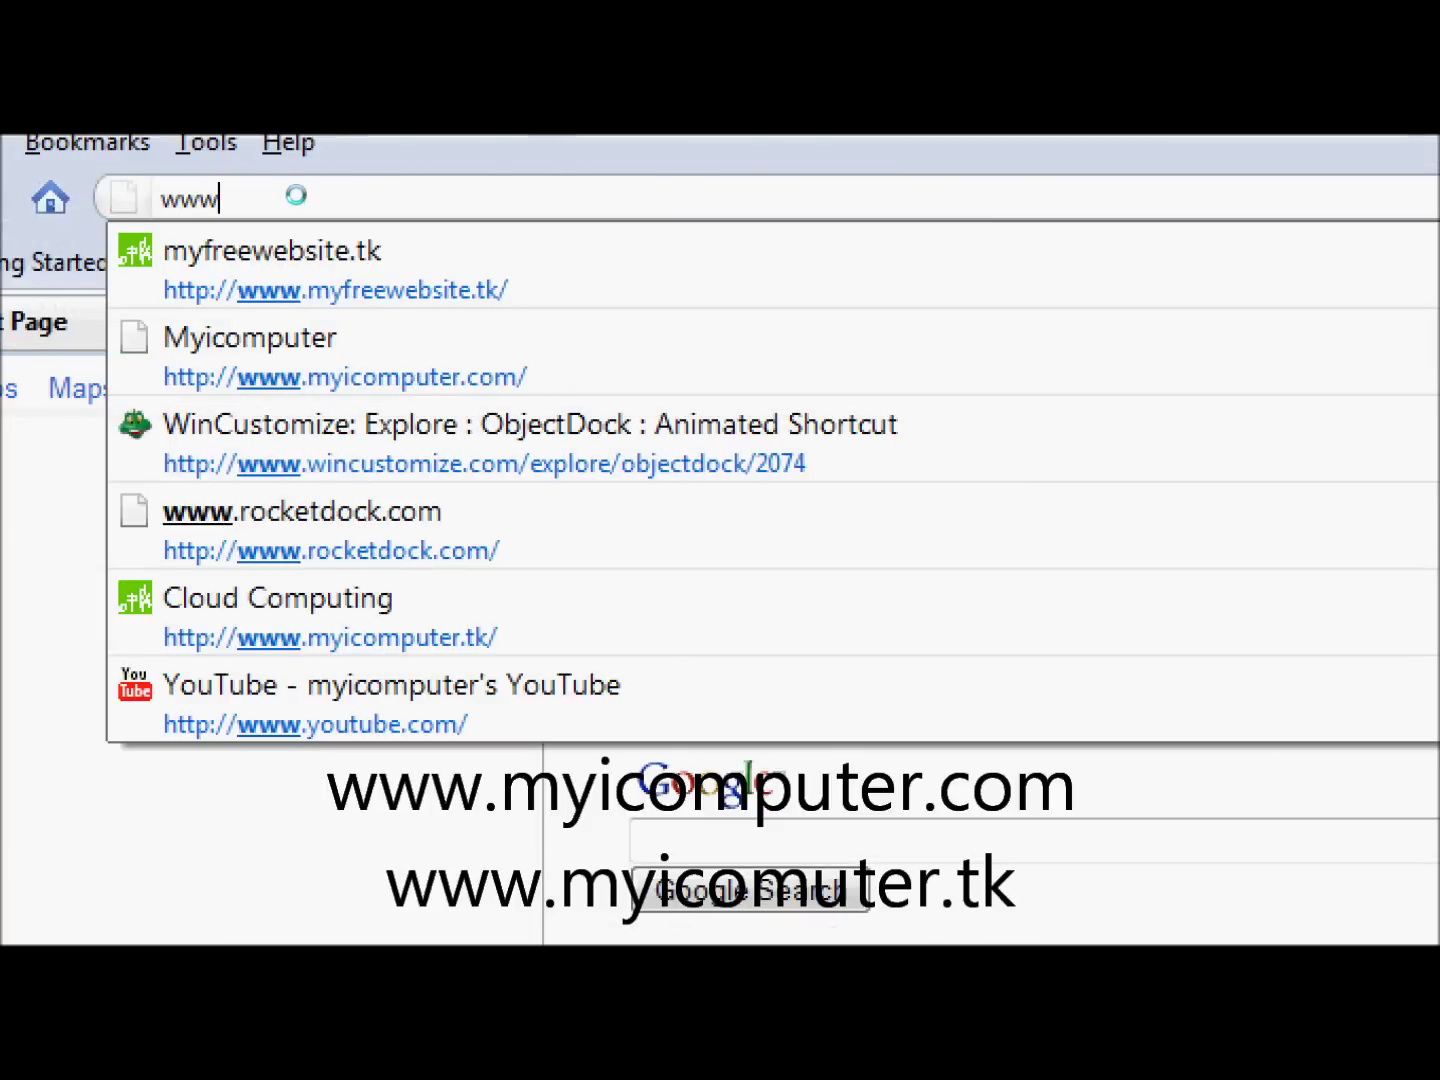
{"action": "type", "text": "."}
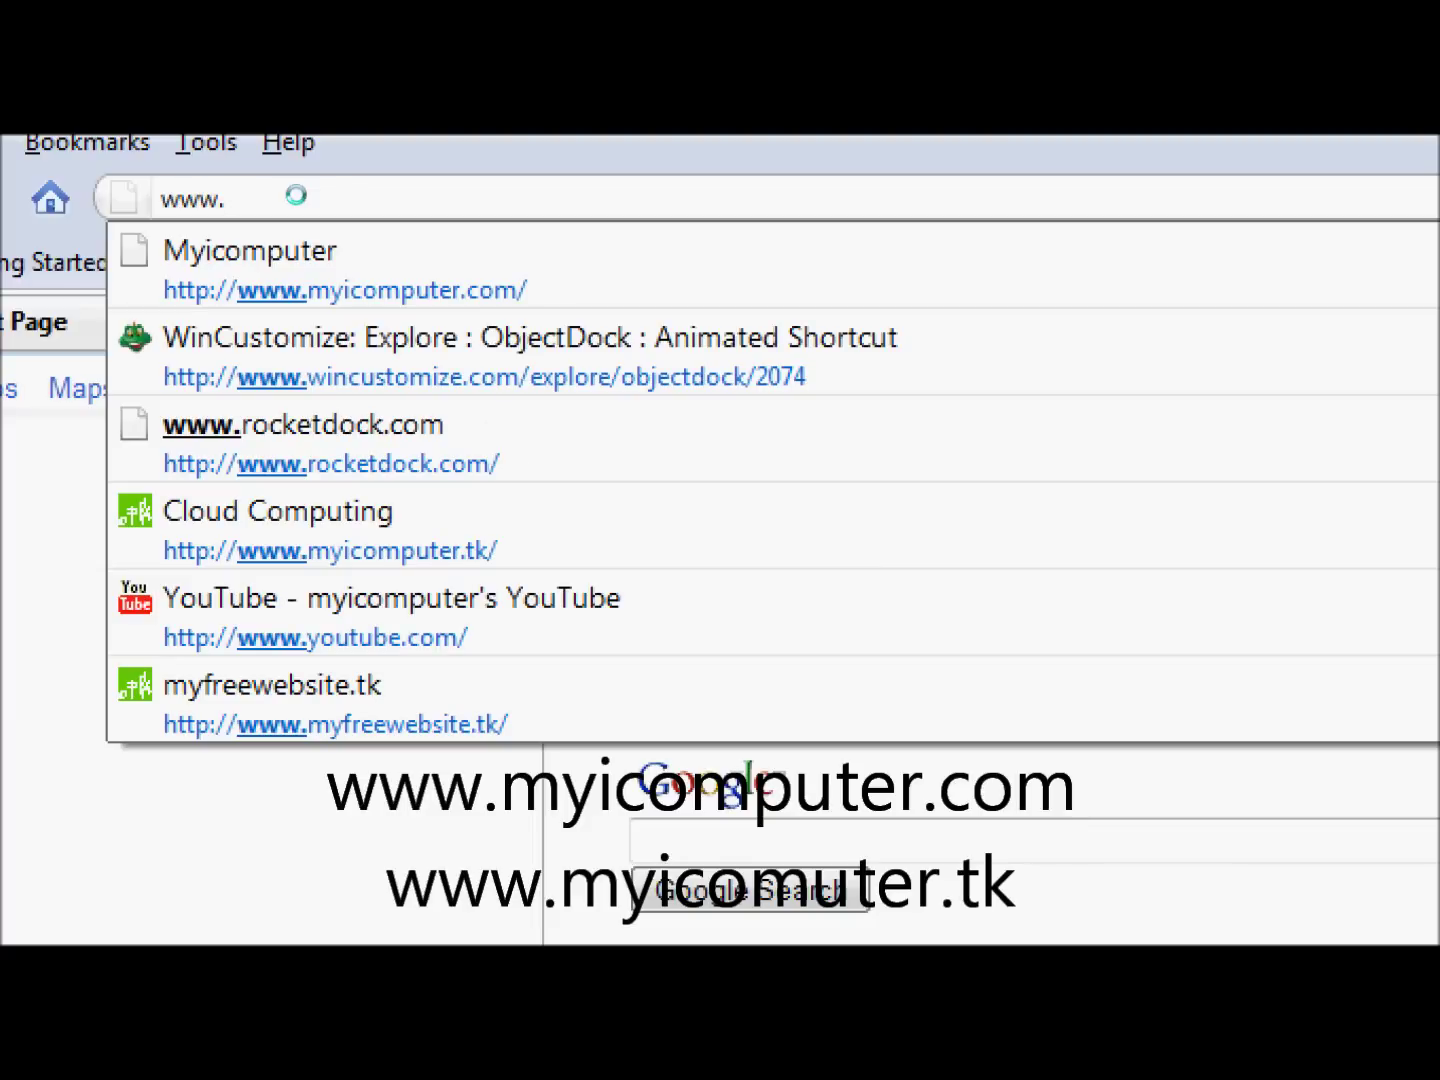
{"action": "type", "text": "my"}
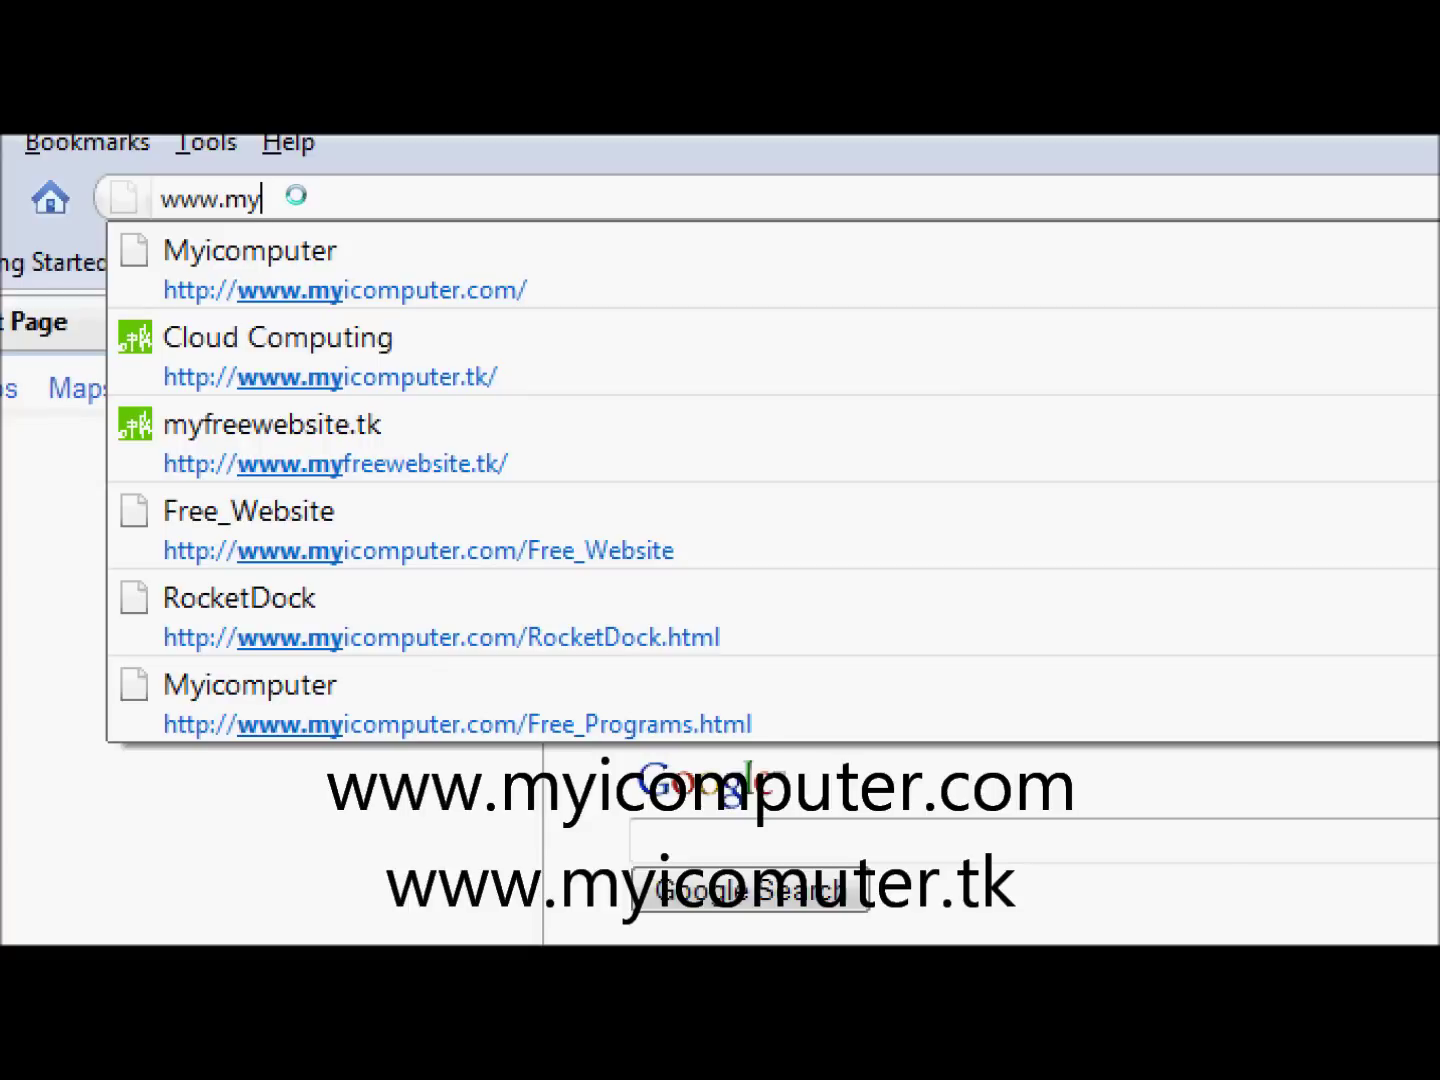
{"action": "type", "text": "icomputer.com"}
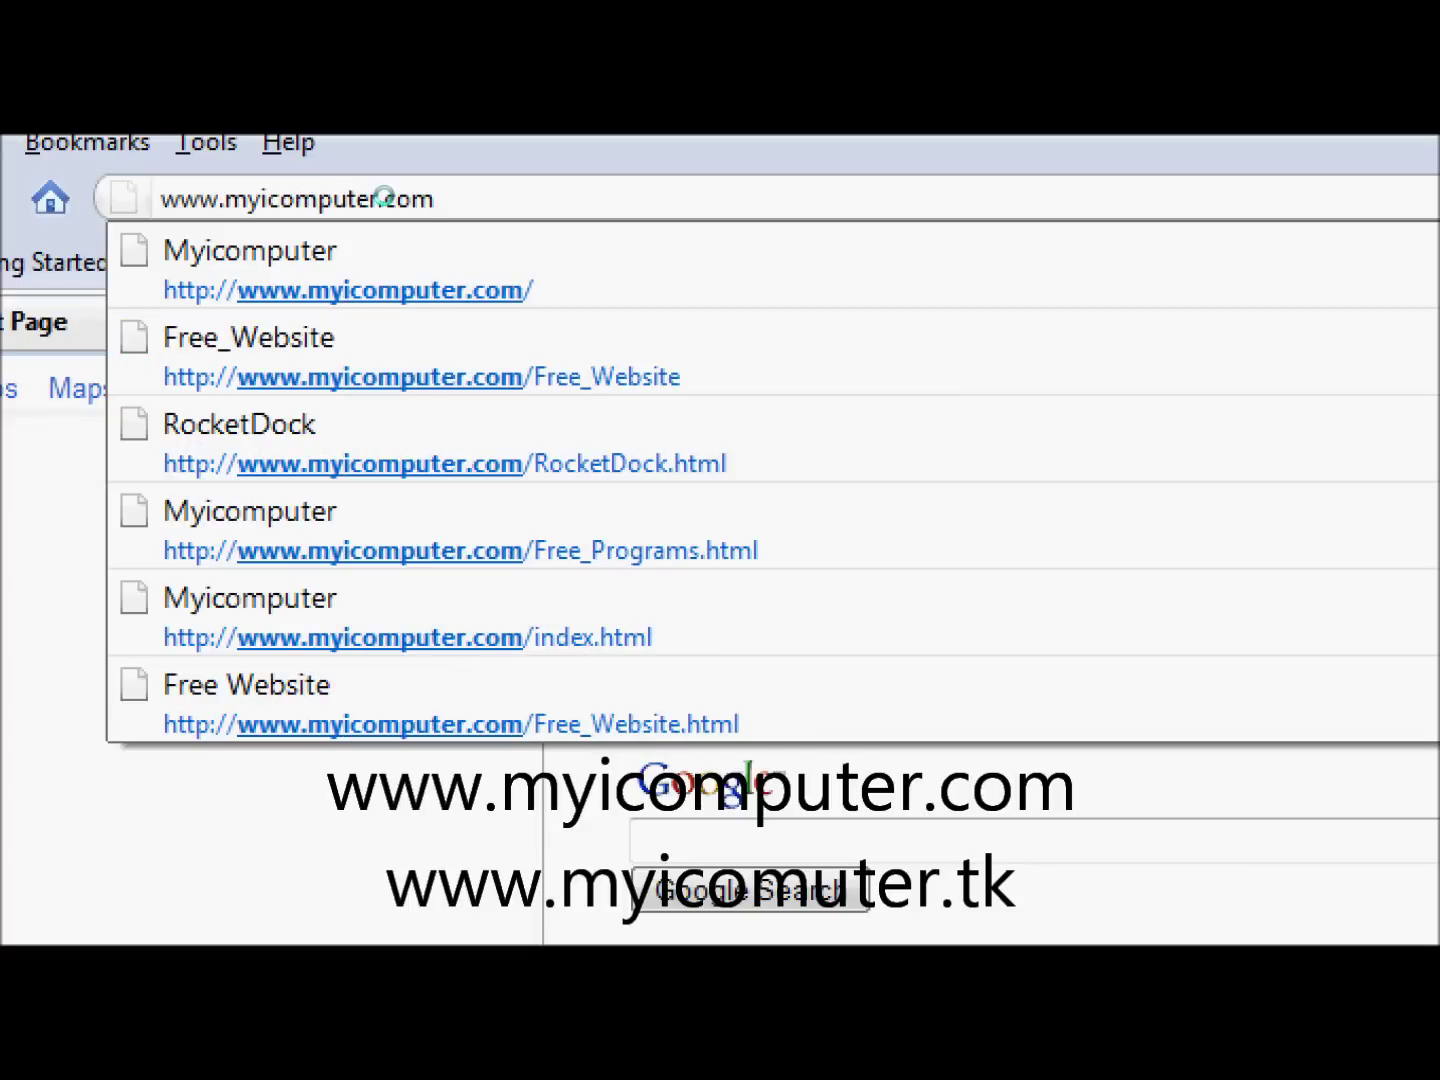
{"action": "key", "text": "Return"}
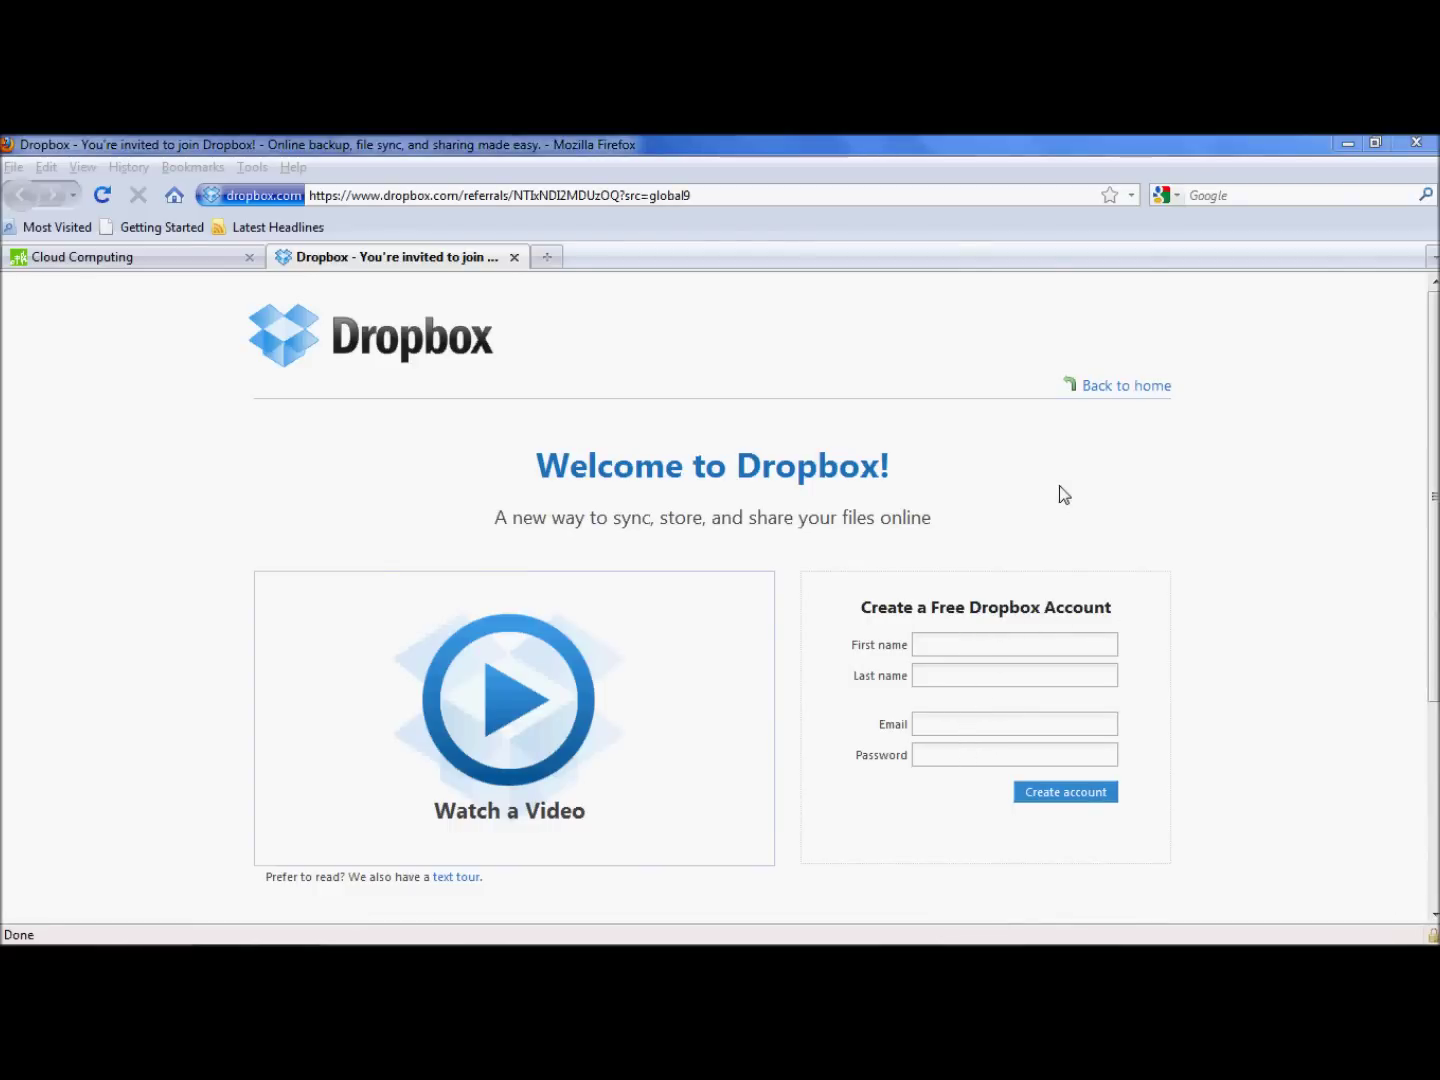
Go back from the Dropbox invitation page to the Dropbox home page
{"action": "left_click", "coordinate": [1103, 393]}
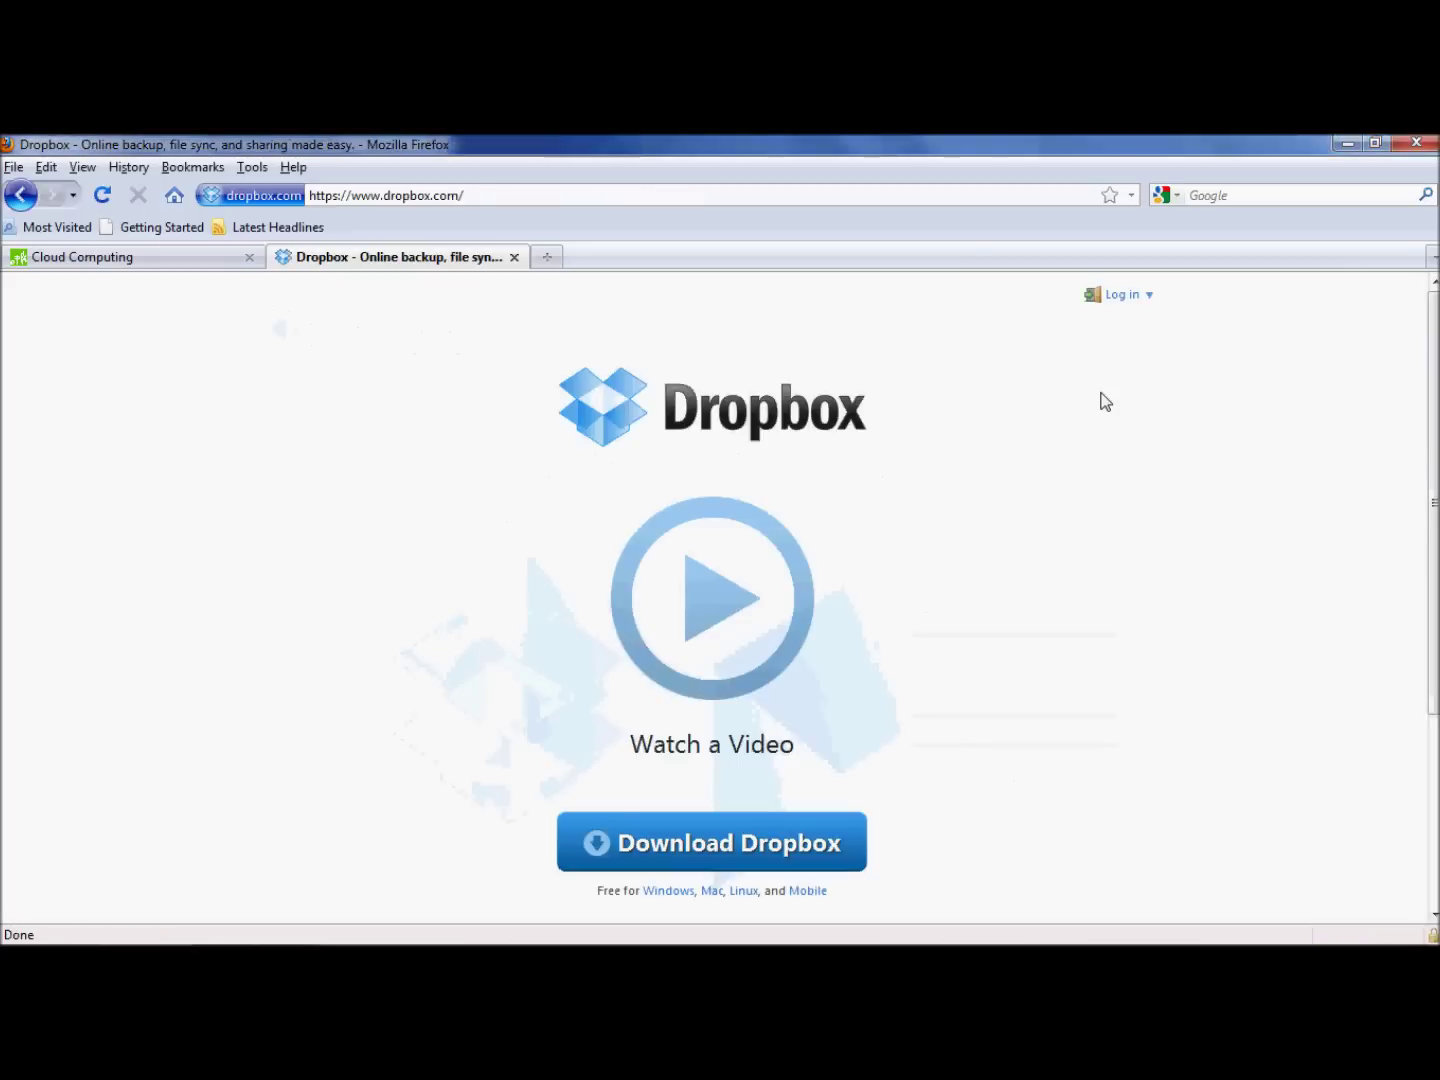
Download and save the Dropbox 1.0.20.exe installer, then launch it from Downloads
{"action": "left_click", "coordinate": [689, 843]}
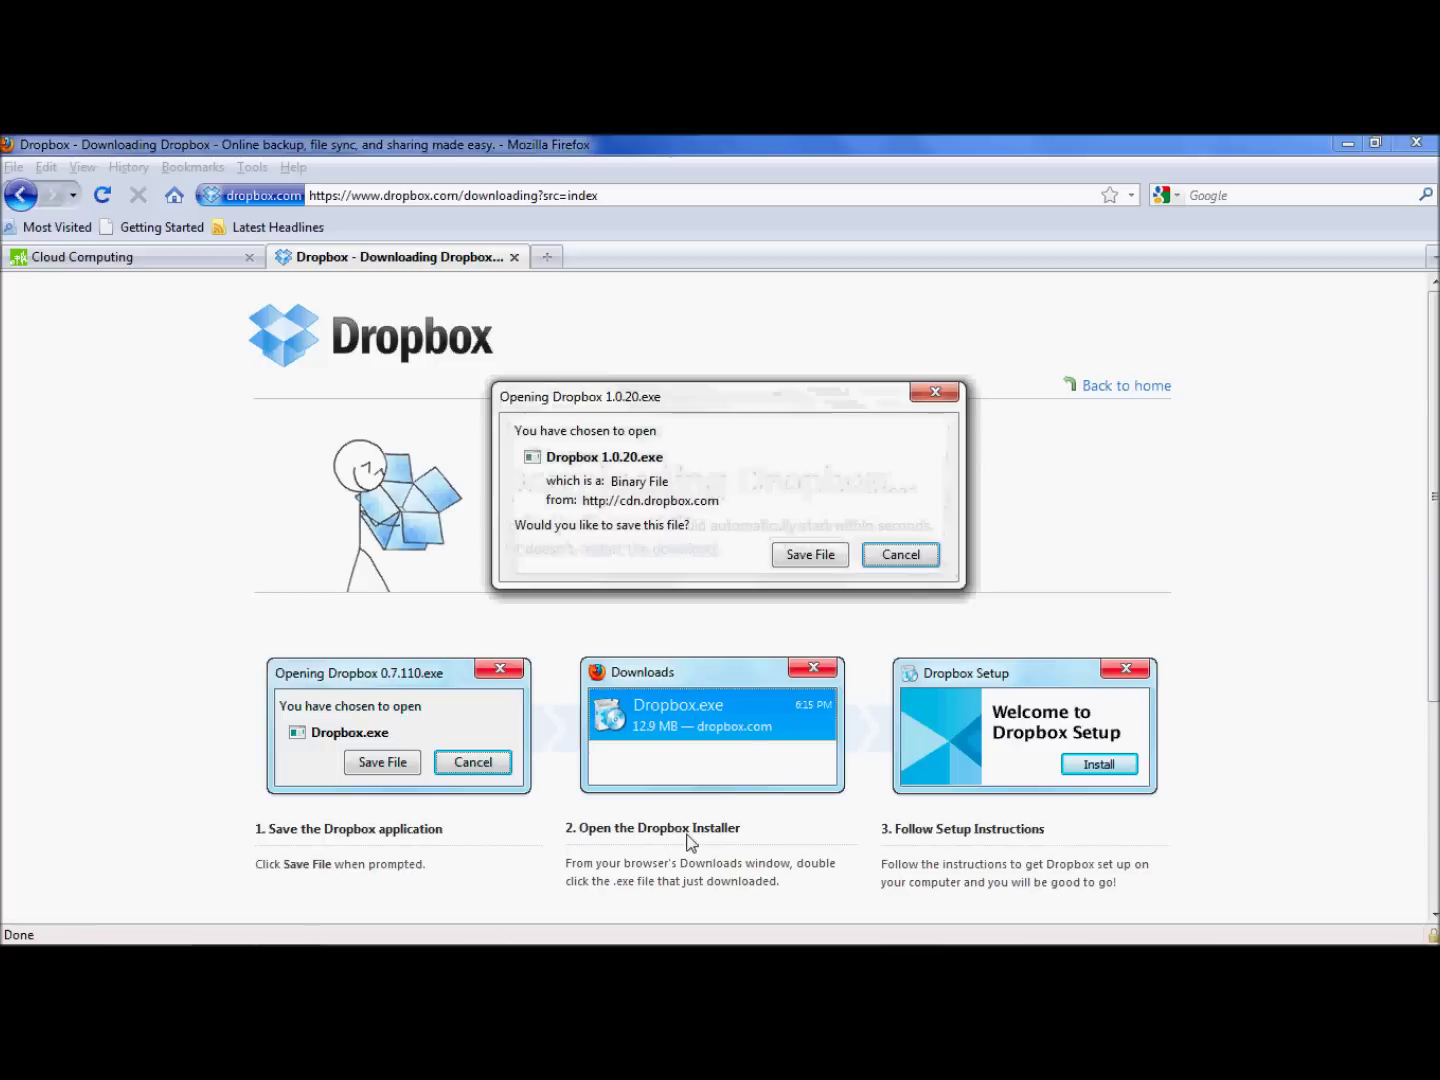
{"action": "left_click", "coordinate": [810, 552]}
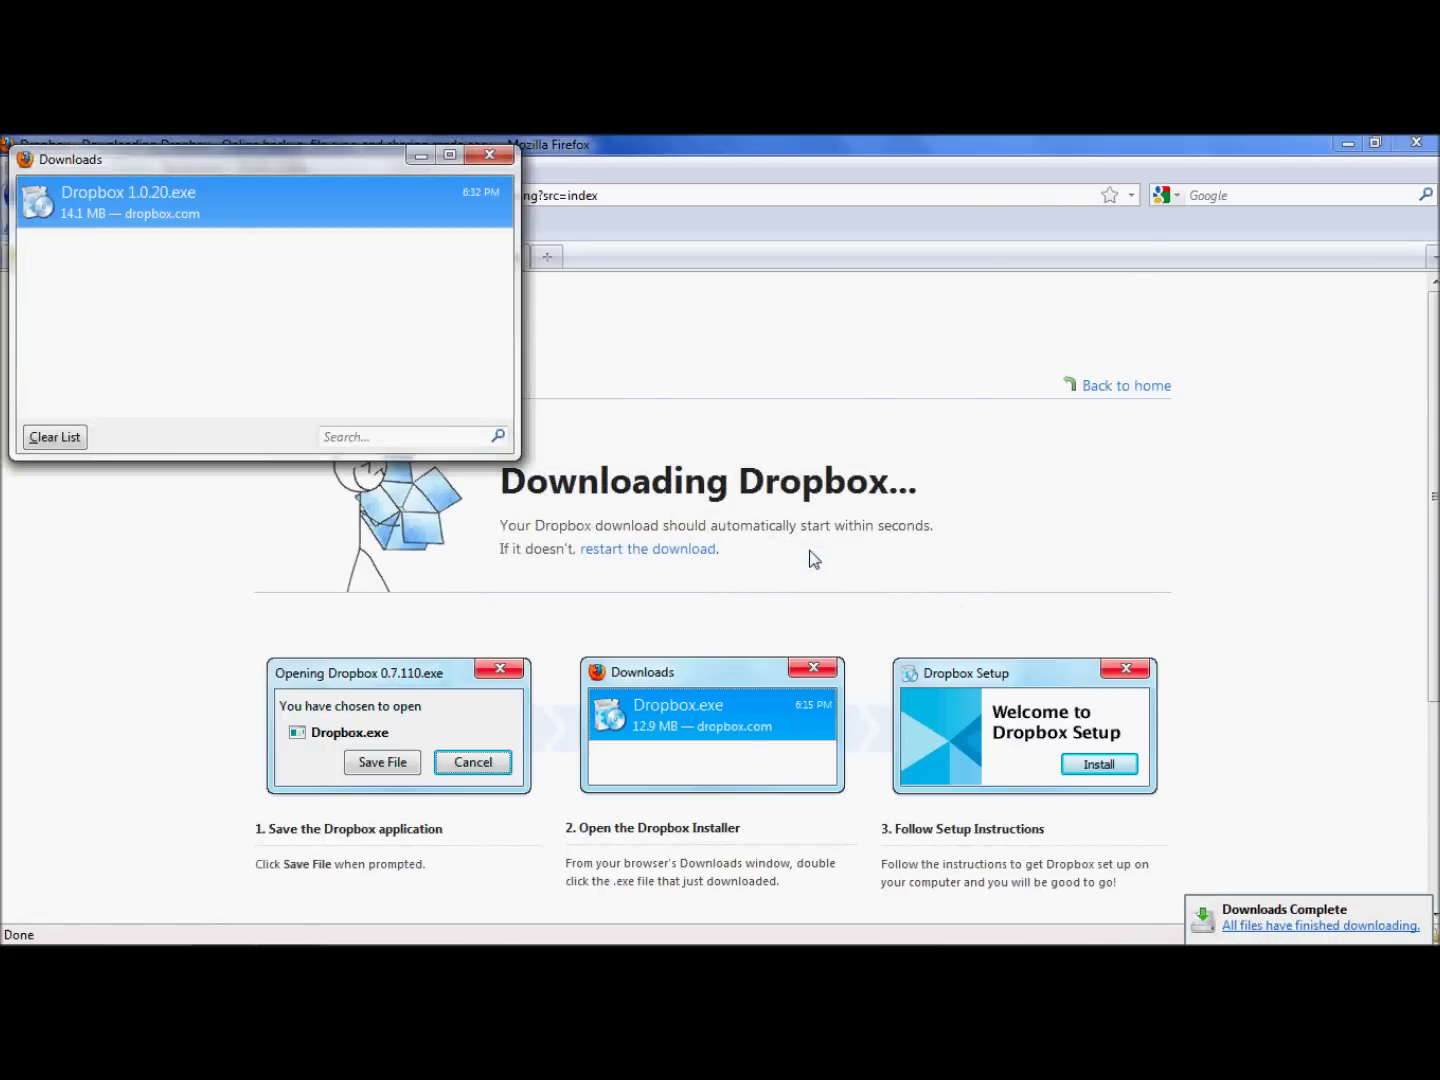
{"action": "double_click", "coordinate": [273, 203]}
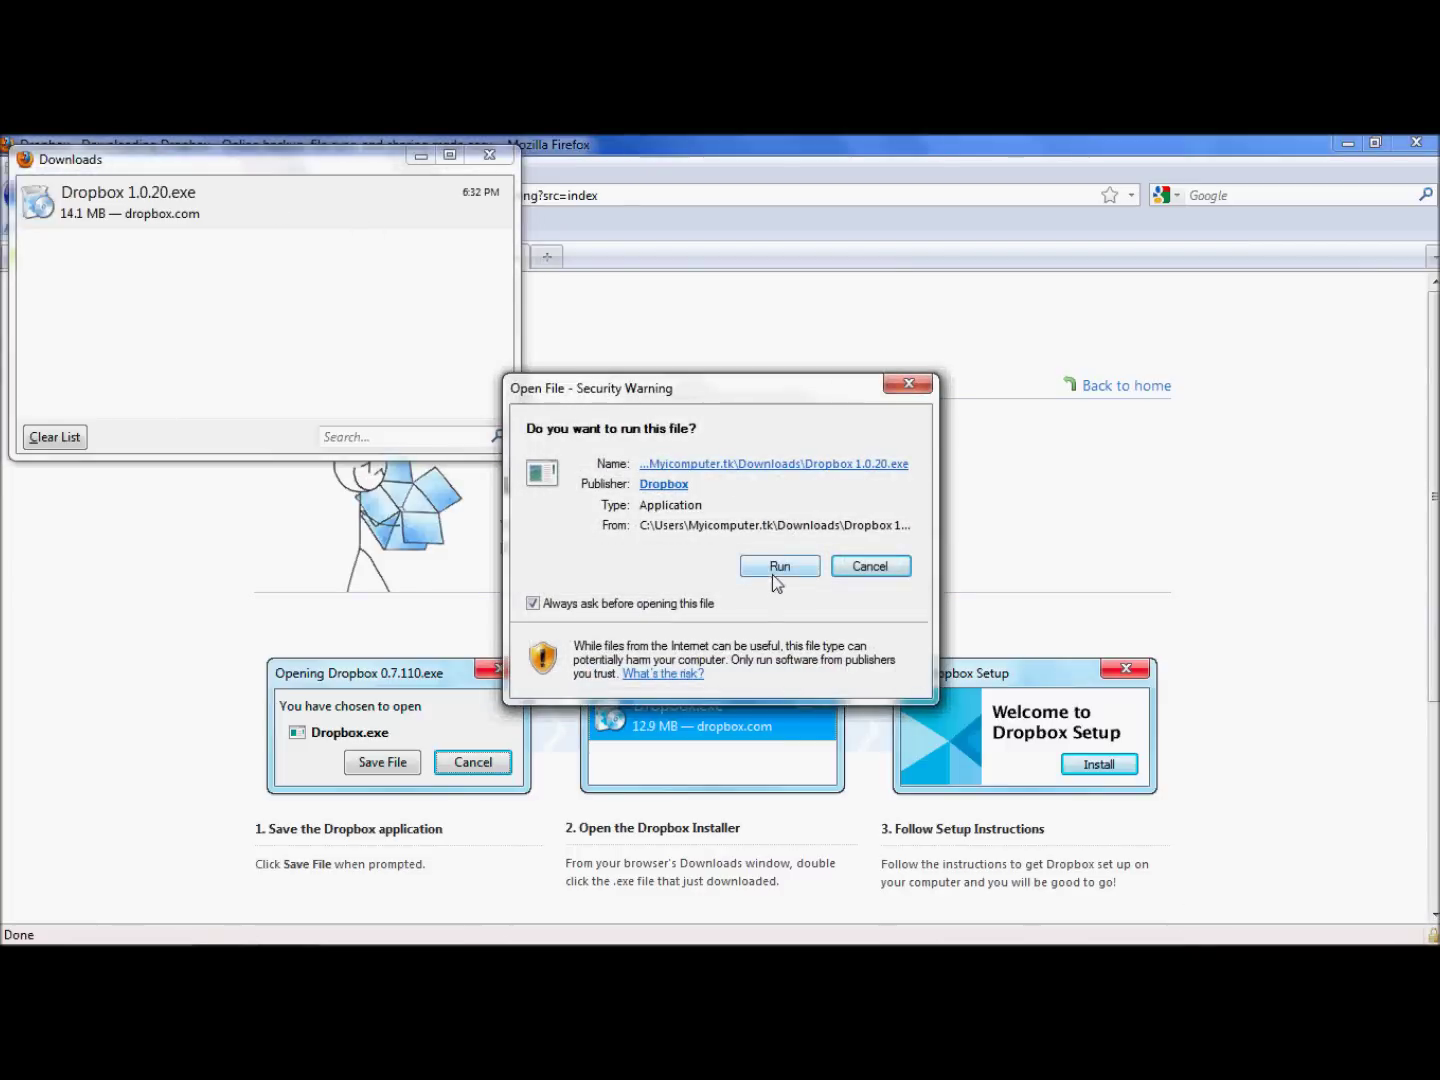
Allow the Dropbox installer past the security warning and install Dropbox
{"action": "left_click", "coordinate": [772, 571]}
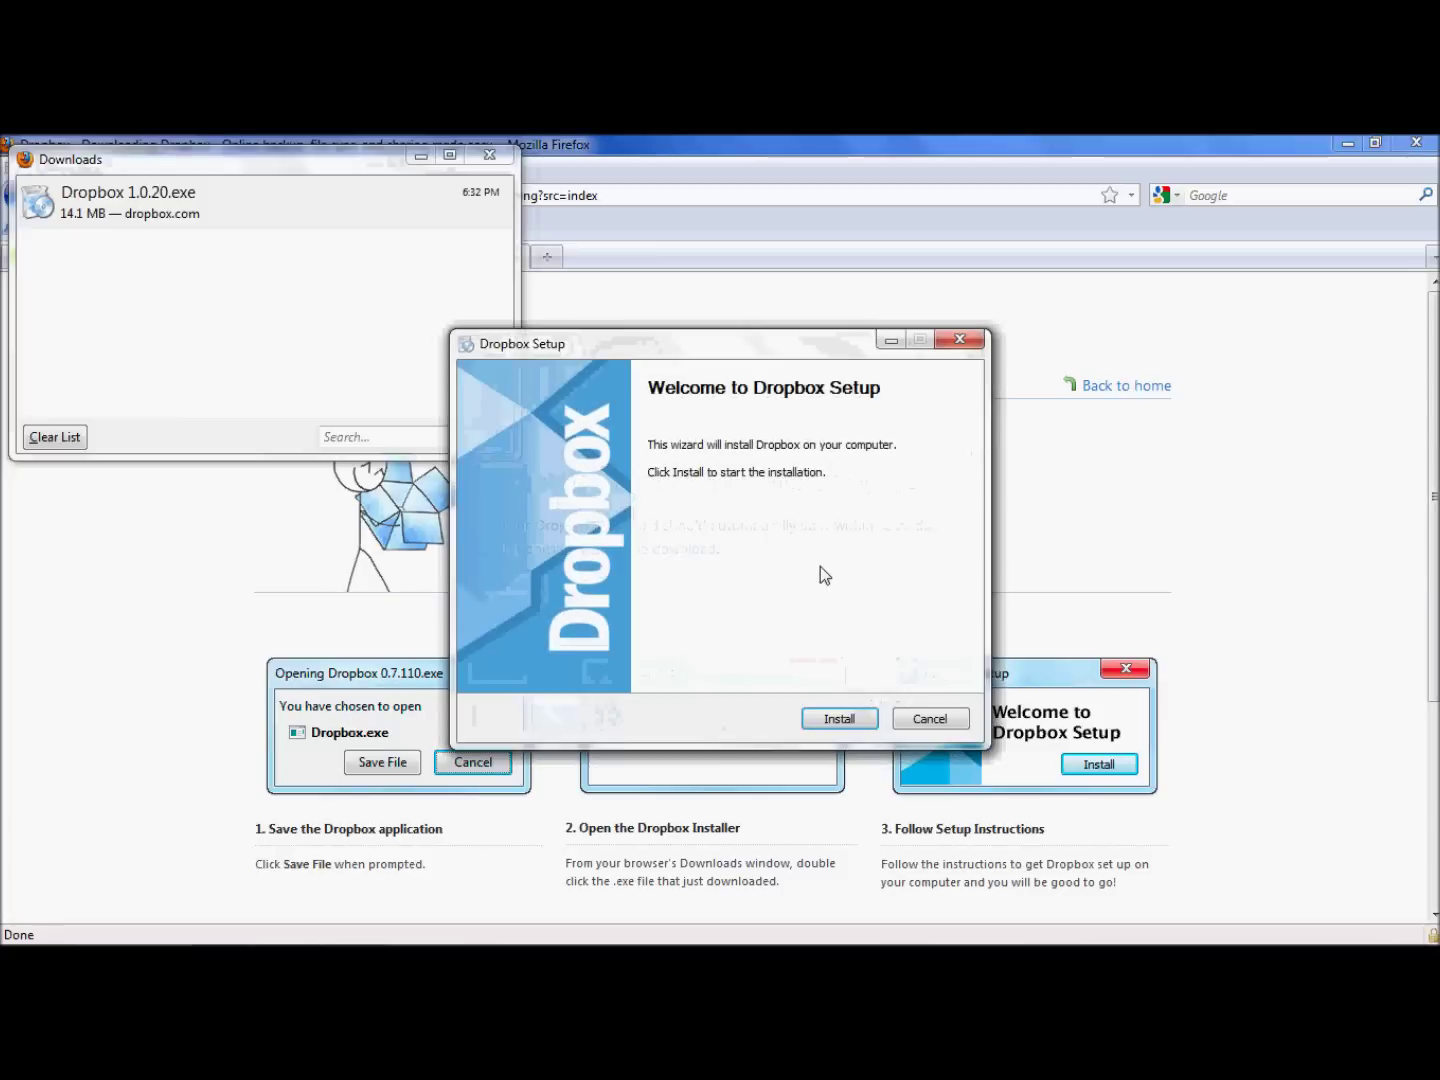
{"action": "left_click", "coordinate": [836, 725]}
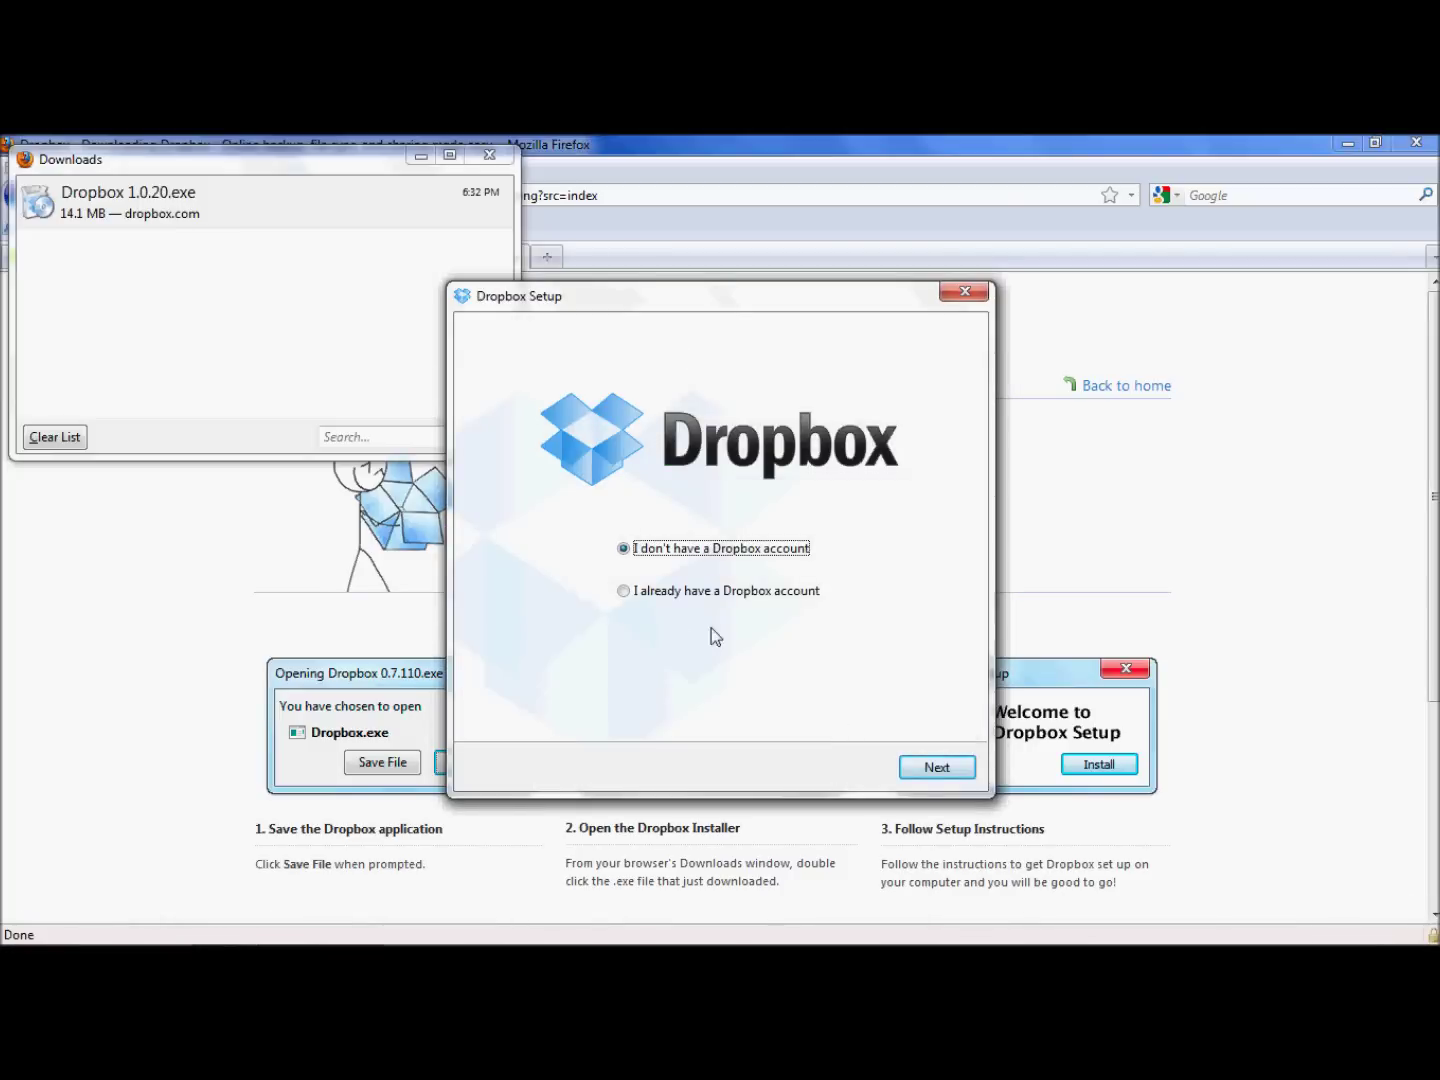
Sign in with the existing Dropbox account and keep the free 2 GB plan
{"action": "left_click", "coordinate": [624, 590]}
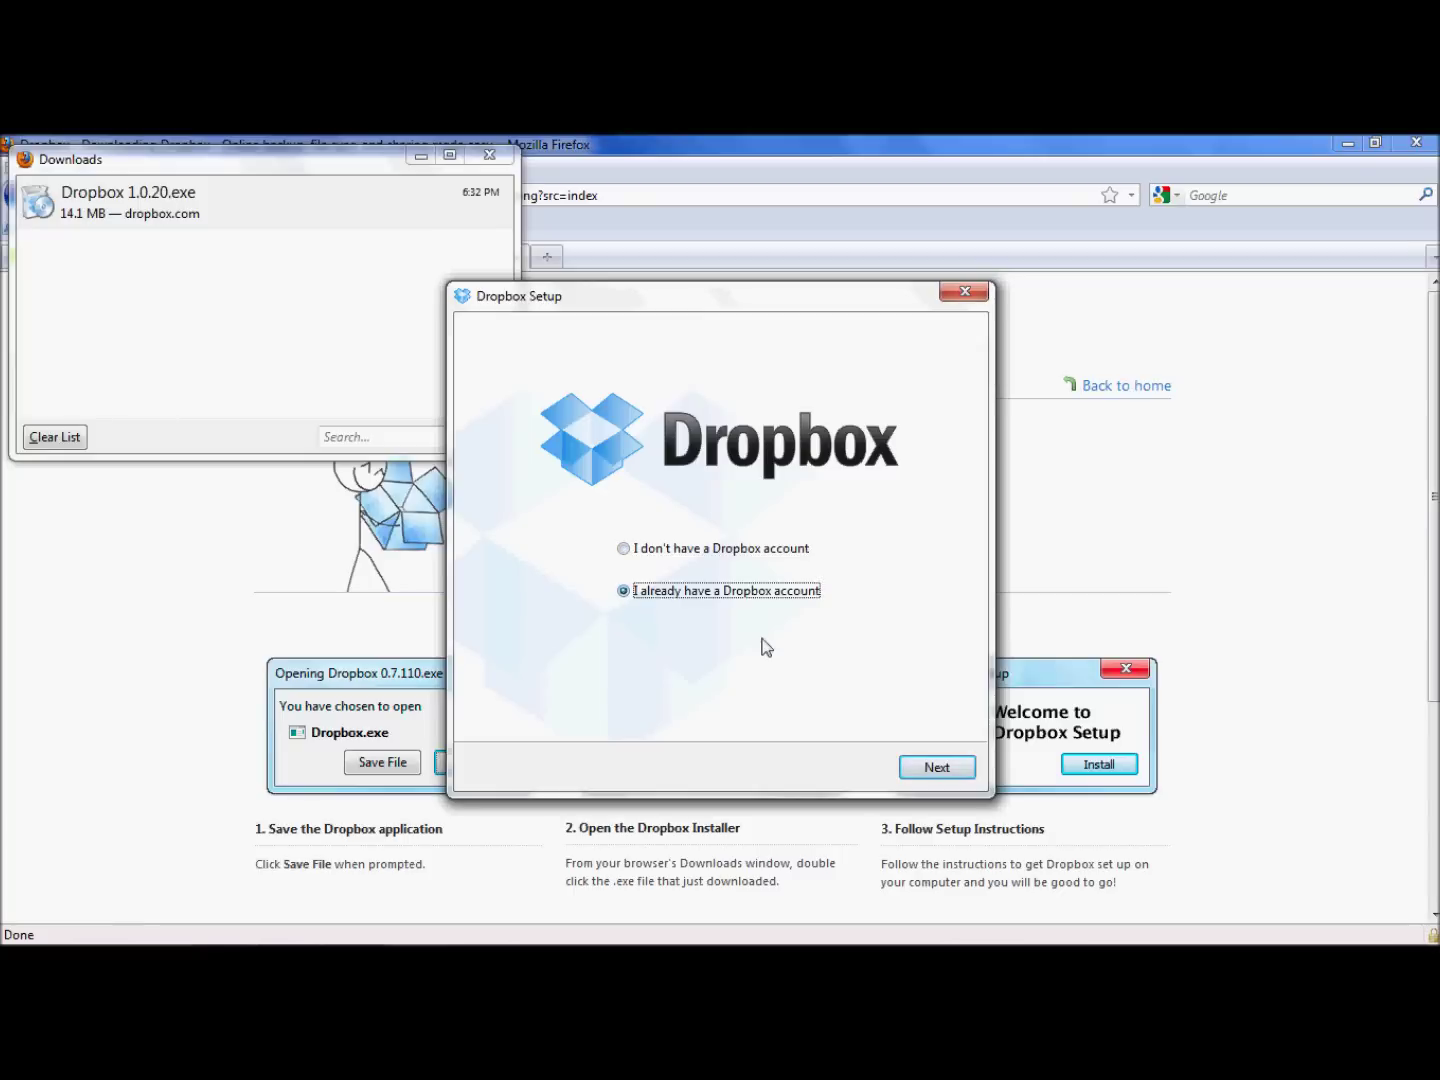
{"action": "left_click", "coordinate": [938, 767]}
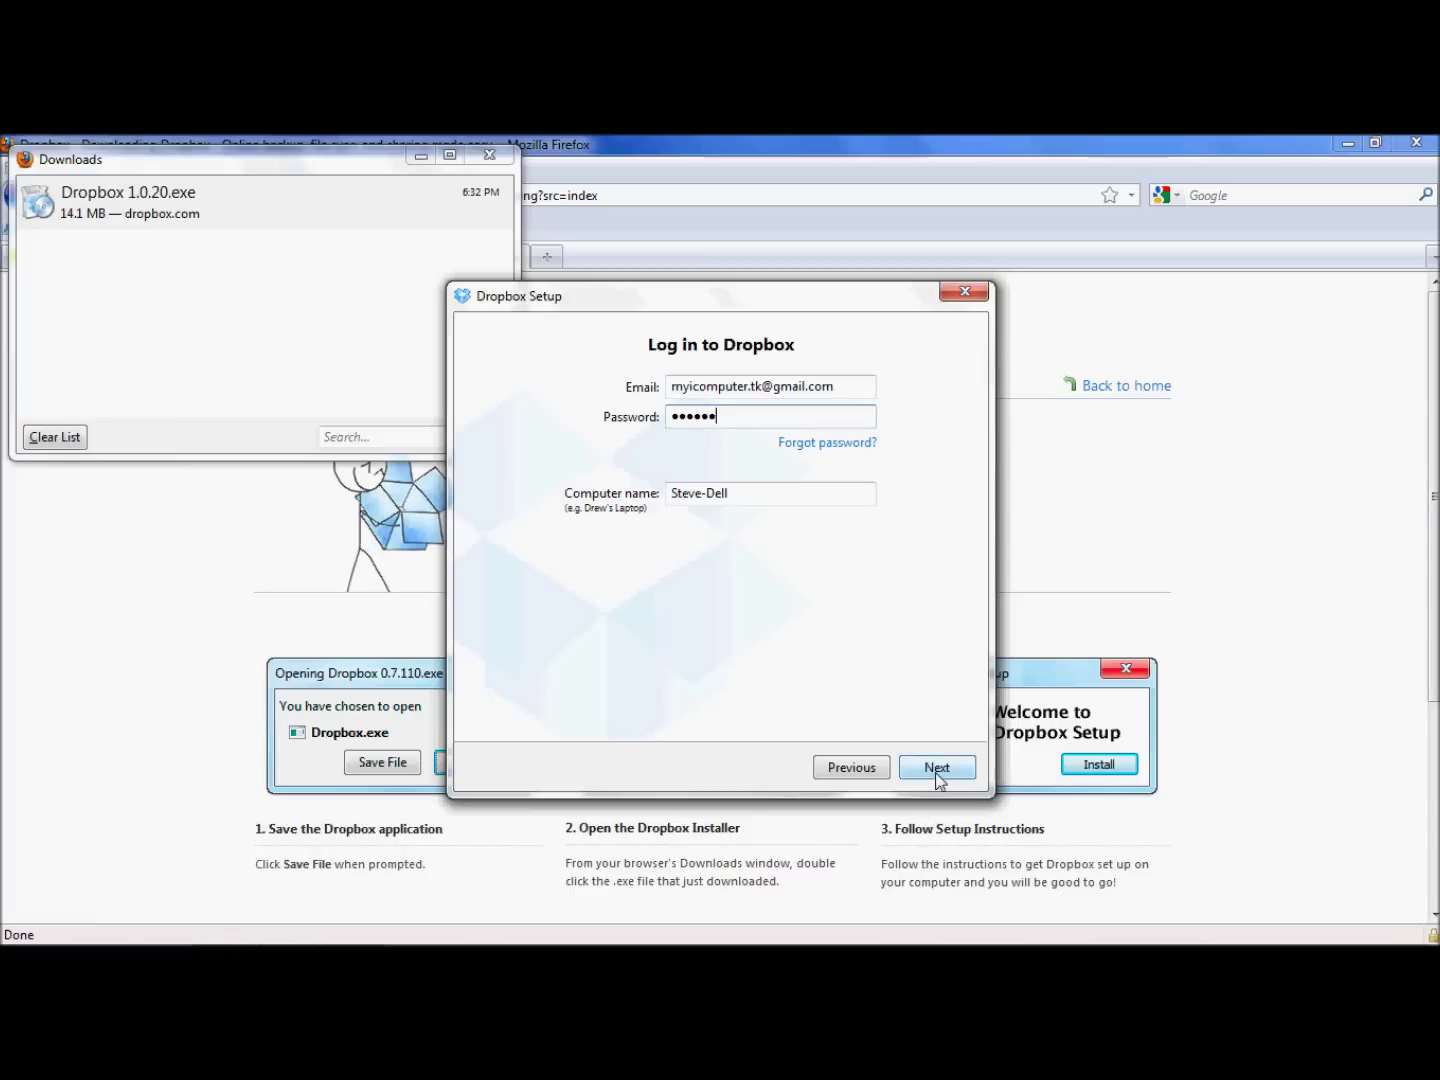
{"action": "left_click", "coordinate": [938, 772]}
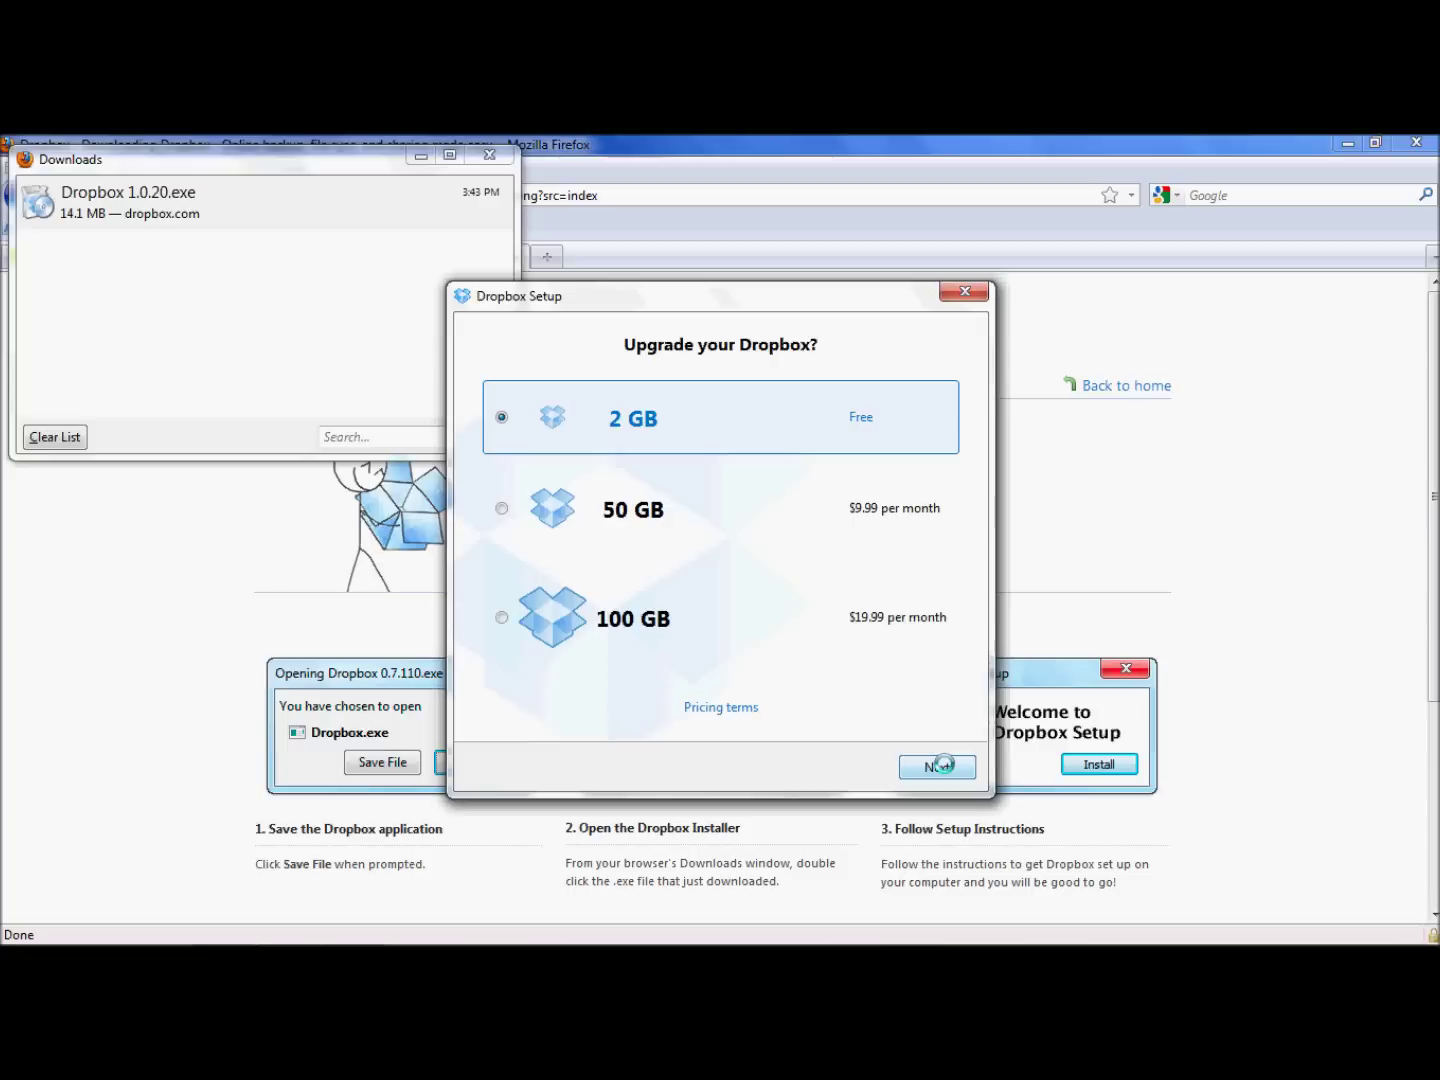
{"action": "left_click", "coordinate": [940, 766]}
Choose Typical setup, step through the Dropbox tour and finish
{"action": "left_click", "coordinate": [941, 766]}
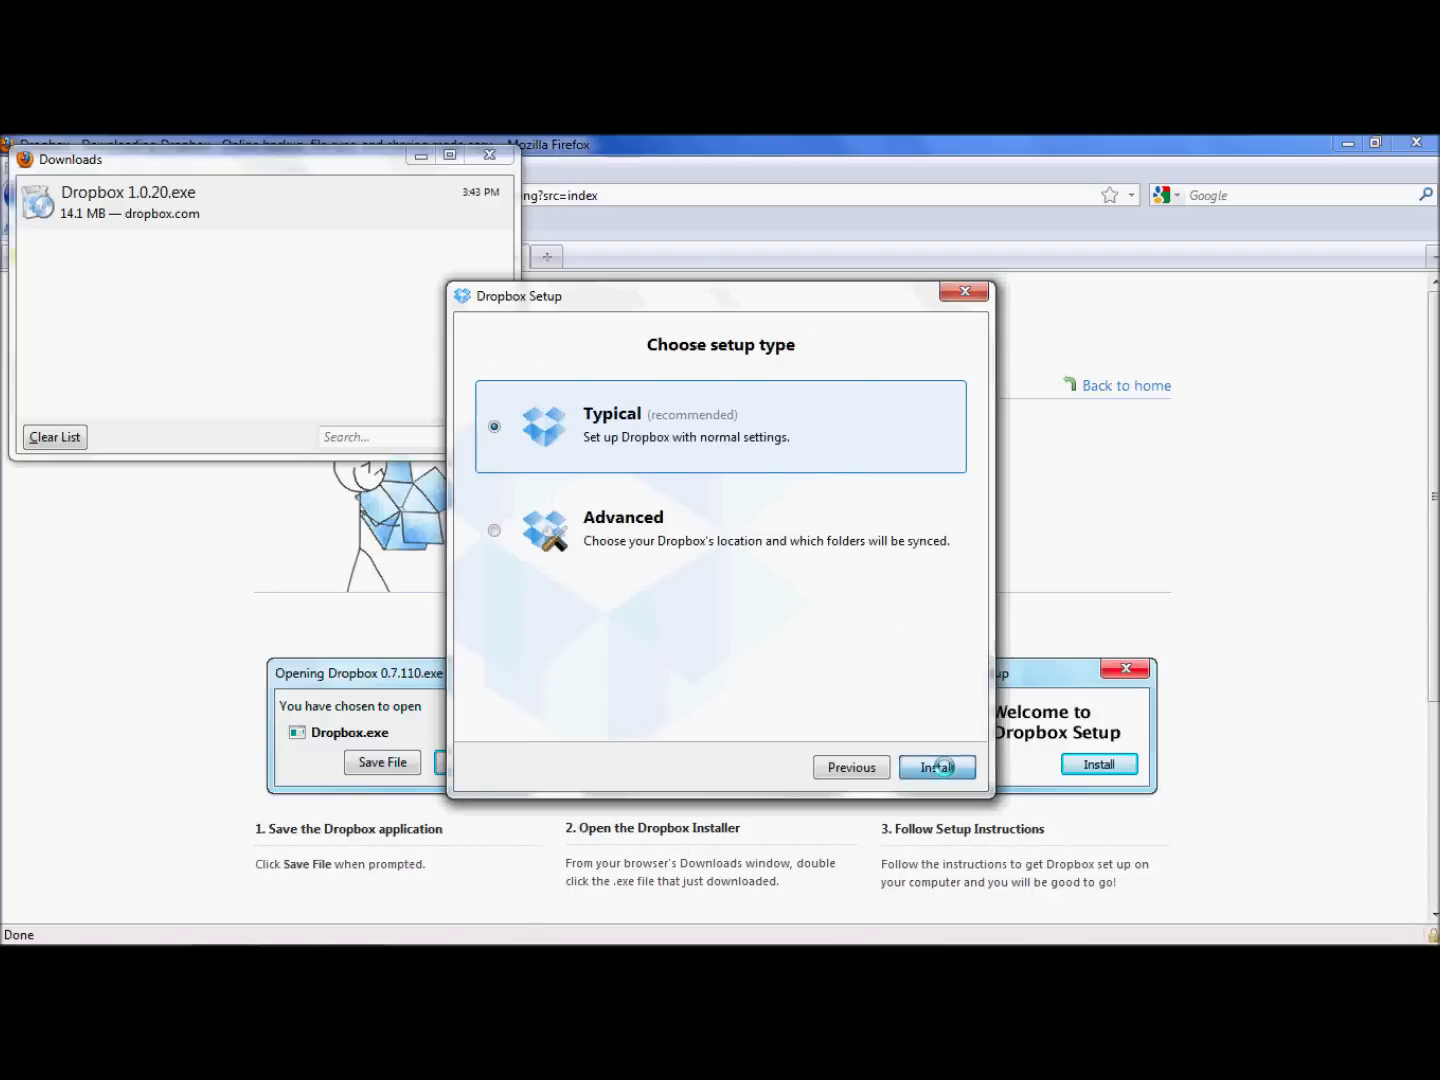
{"action": "left_click", "coordinate": [941, 767]}
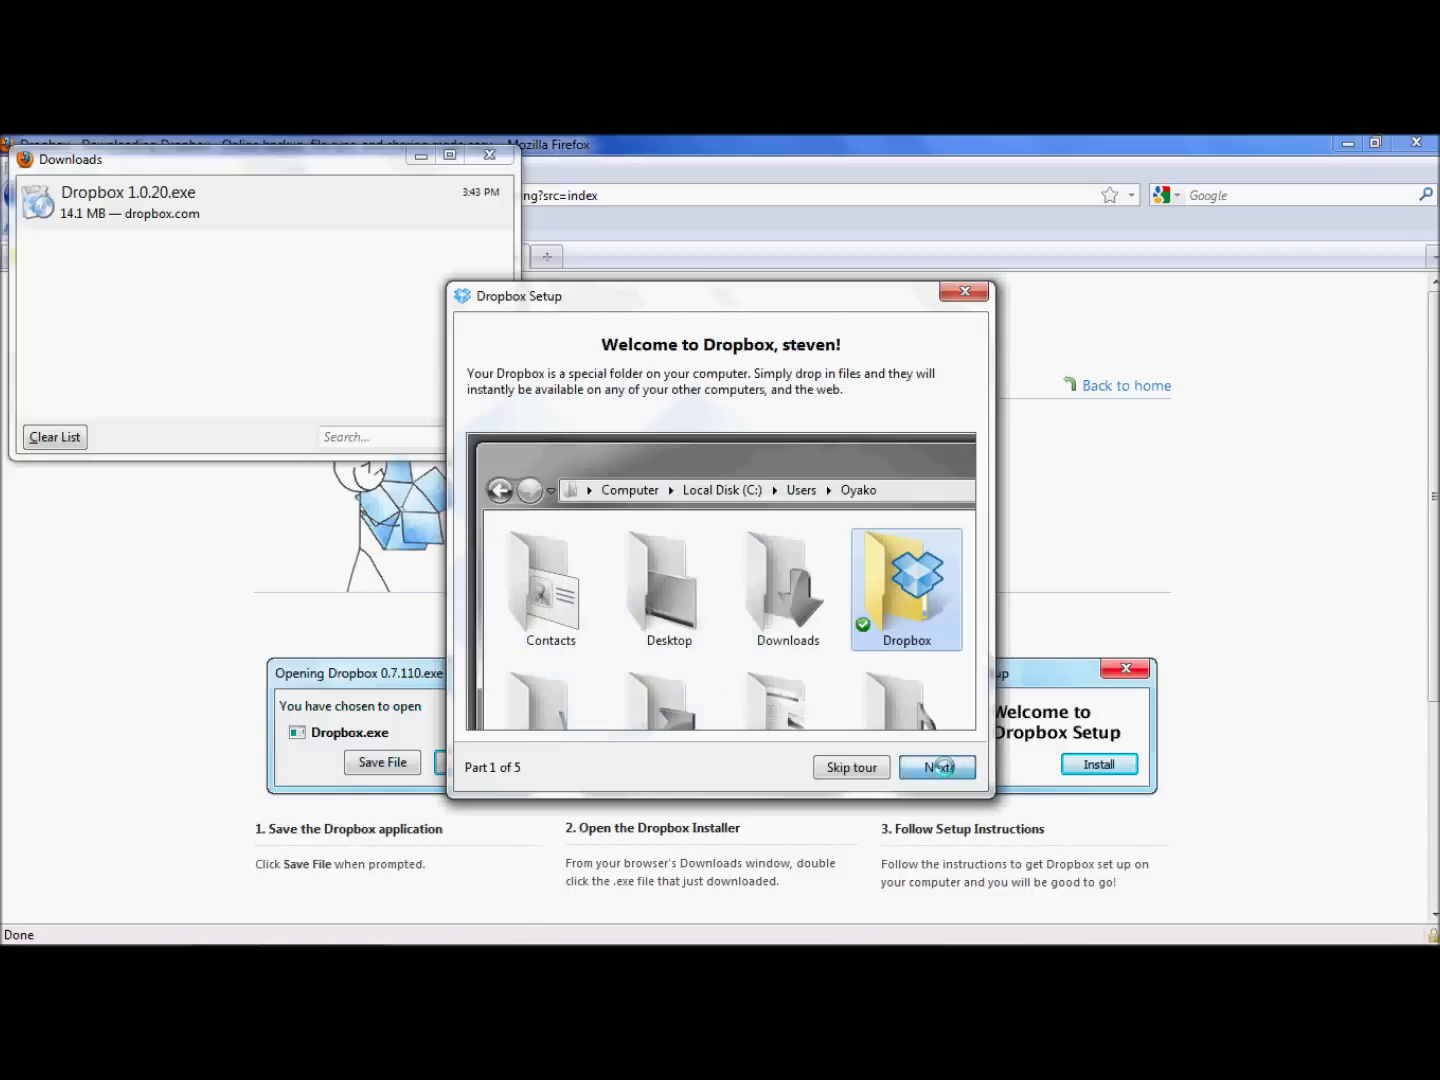
{"action": "left_click", "coordinate": [941, 766]}
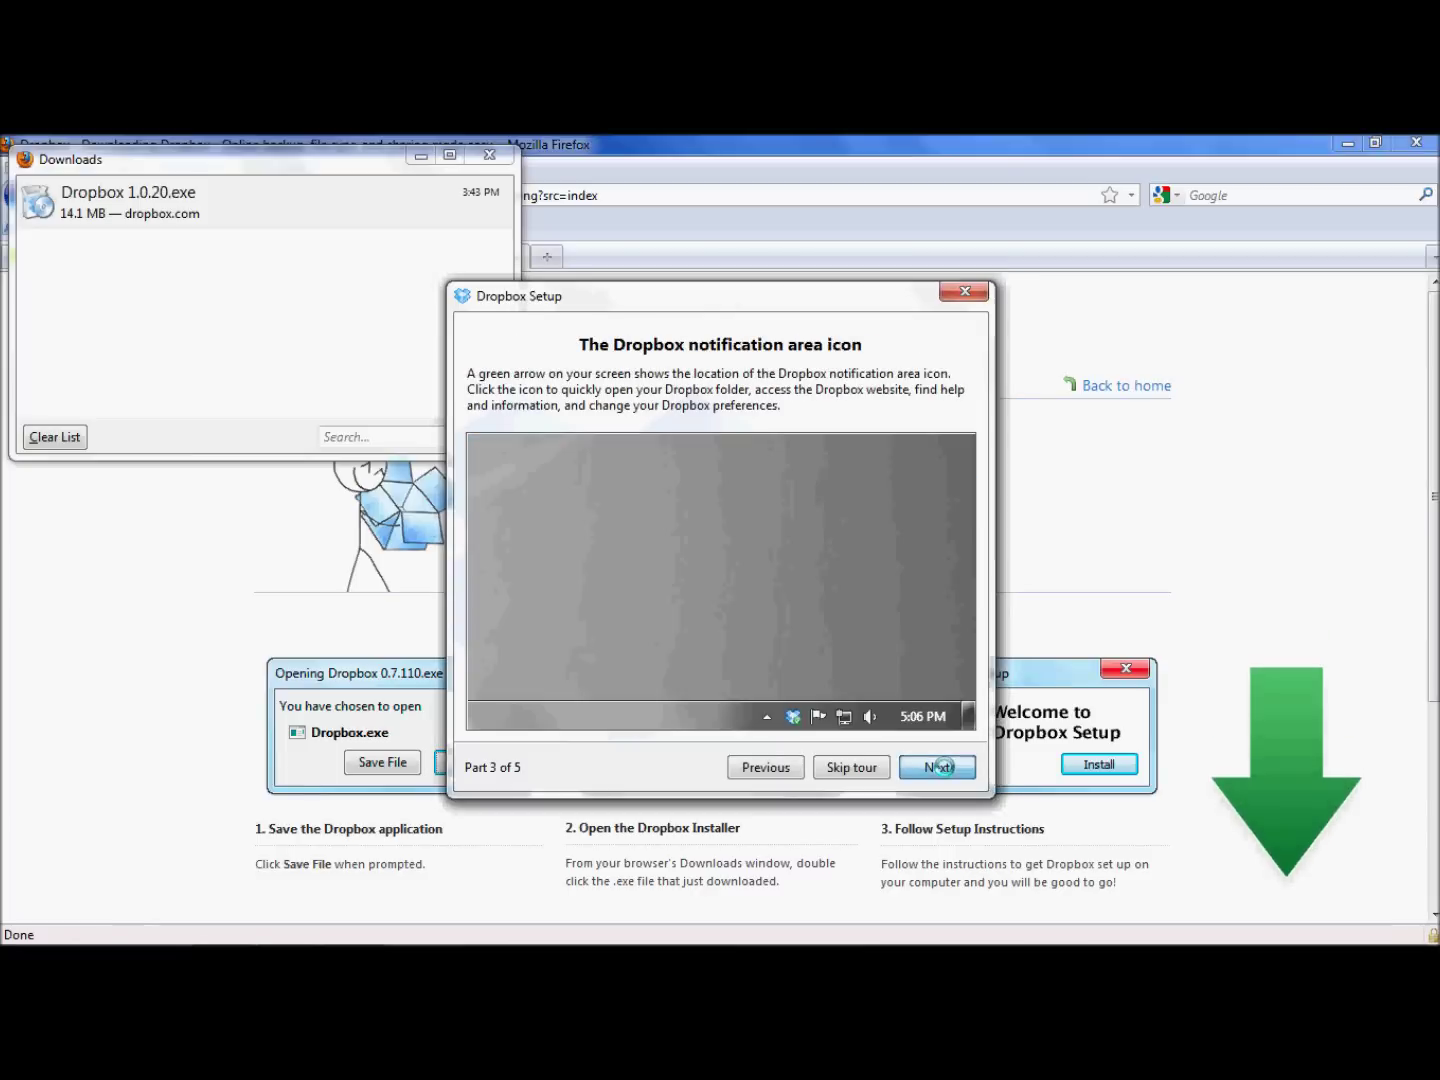
{"action": "left_click", "coordinate": [941, 766]}
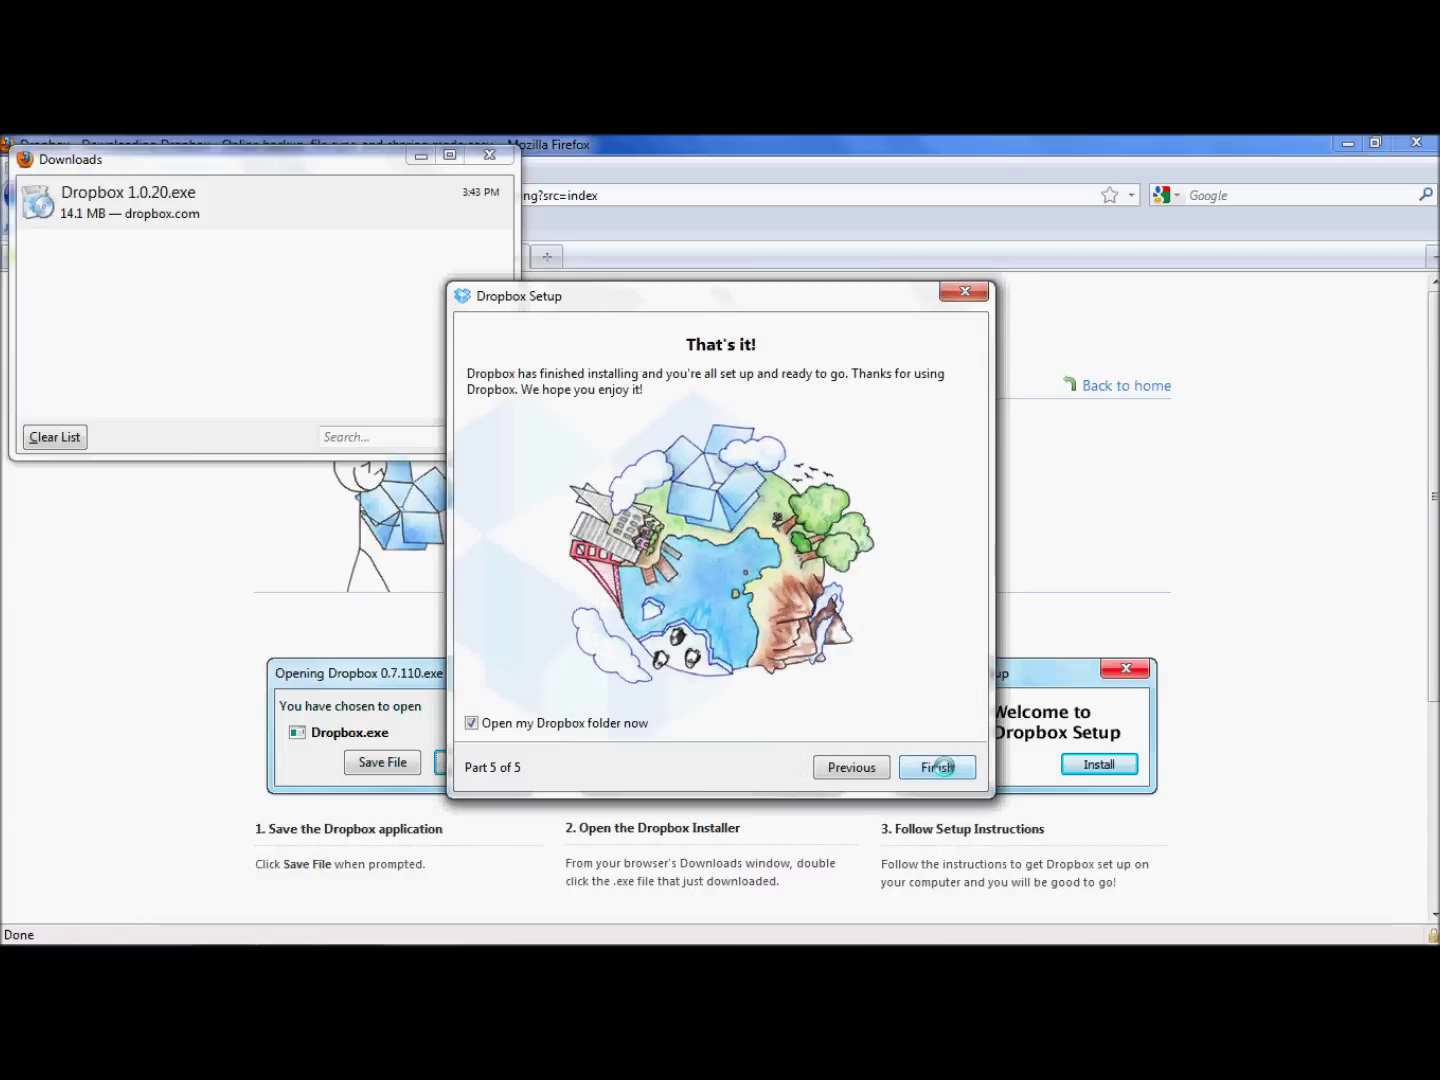
{"action": "left_click", "coordinate": [941, 767]}
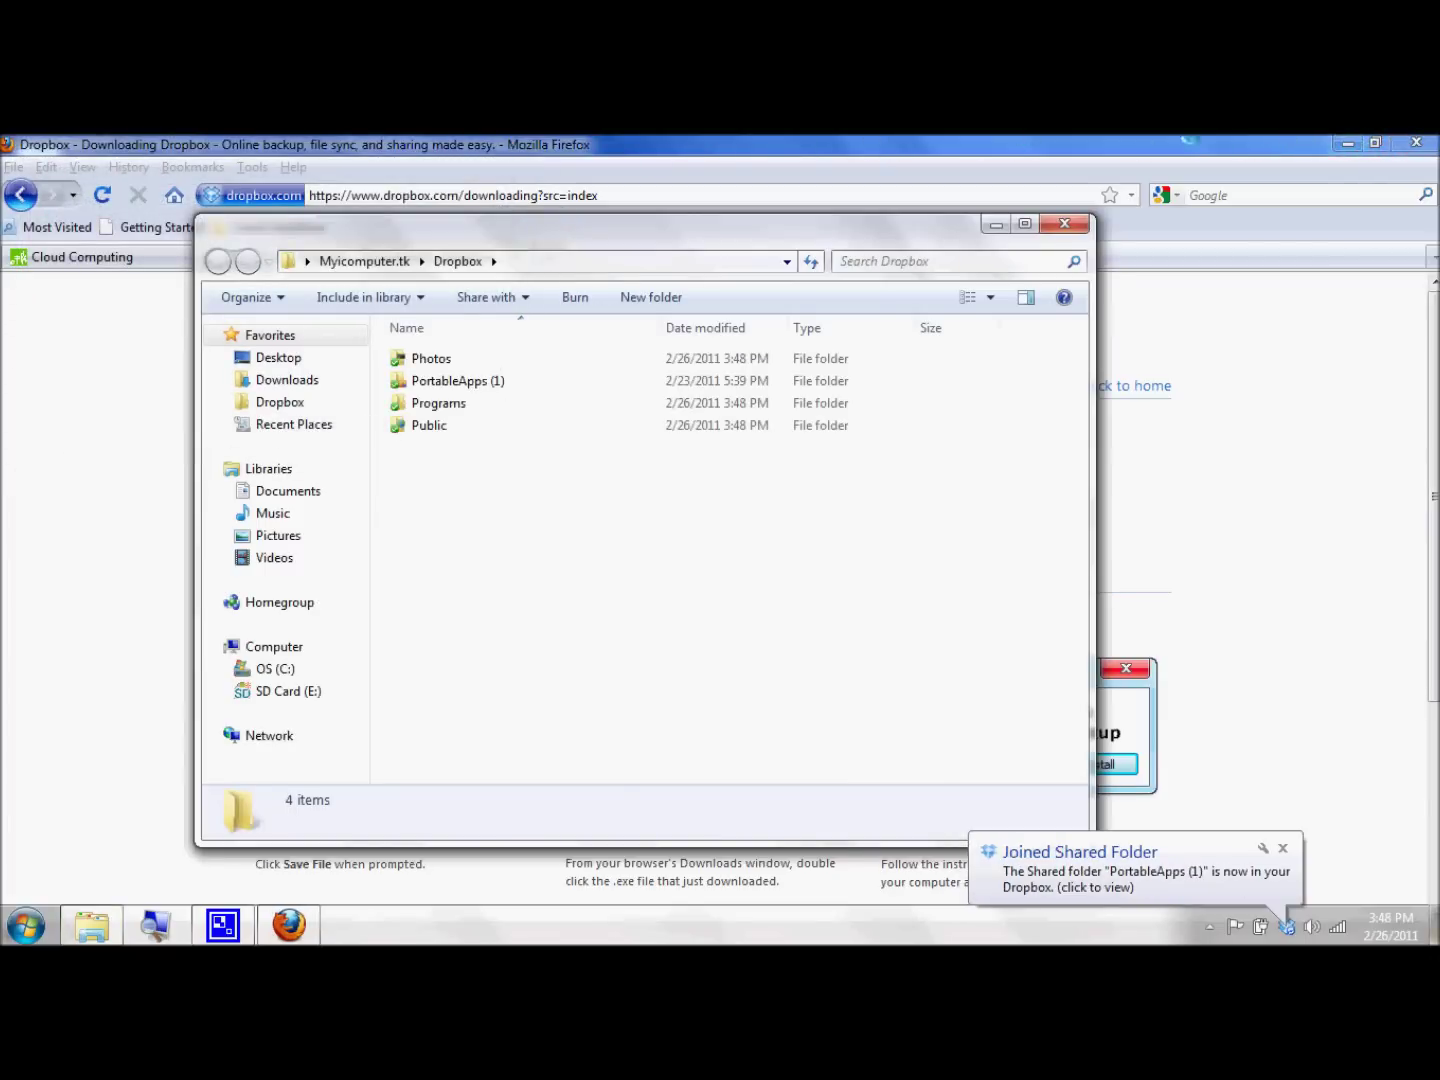
Minimize Firefox to reveal the desktop, then right-click on the screen
{"action": "left_click", "coordinate": [1346, 143]}
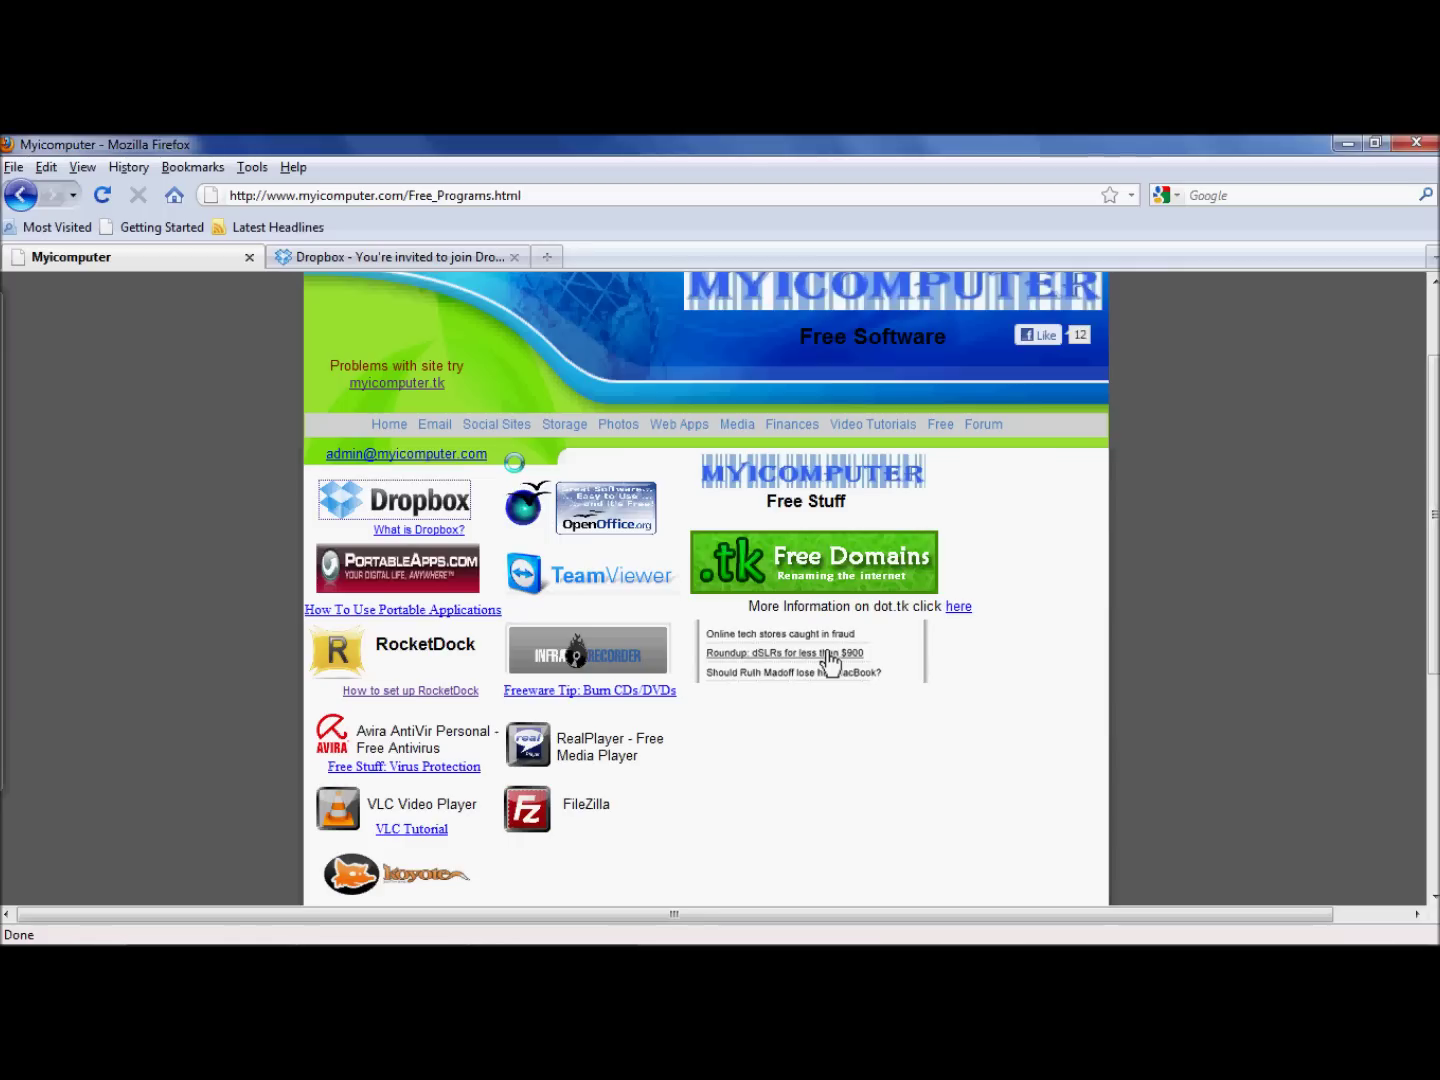
{"action": "right_click", "coordinate": [827, 653]}
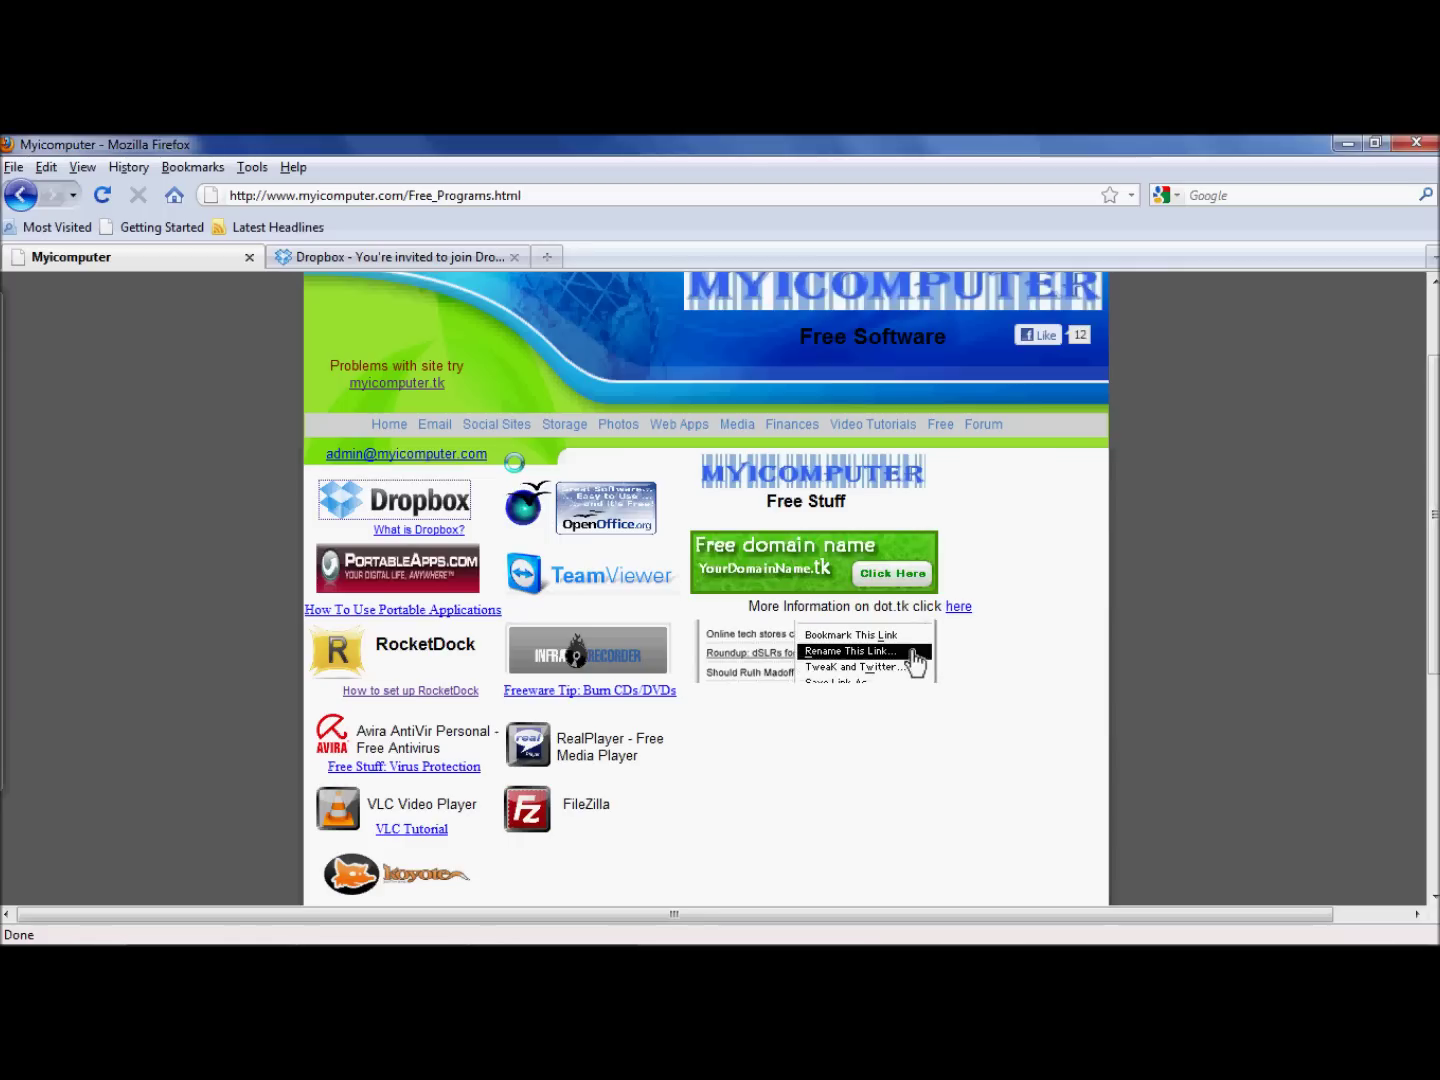
Dismiss the link rename prompt on the myicomputer Free Programs page
{"action": "left_click", "coordinate": [912, 652]}
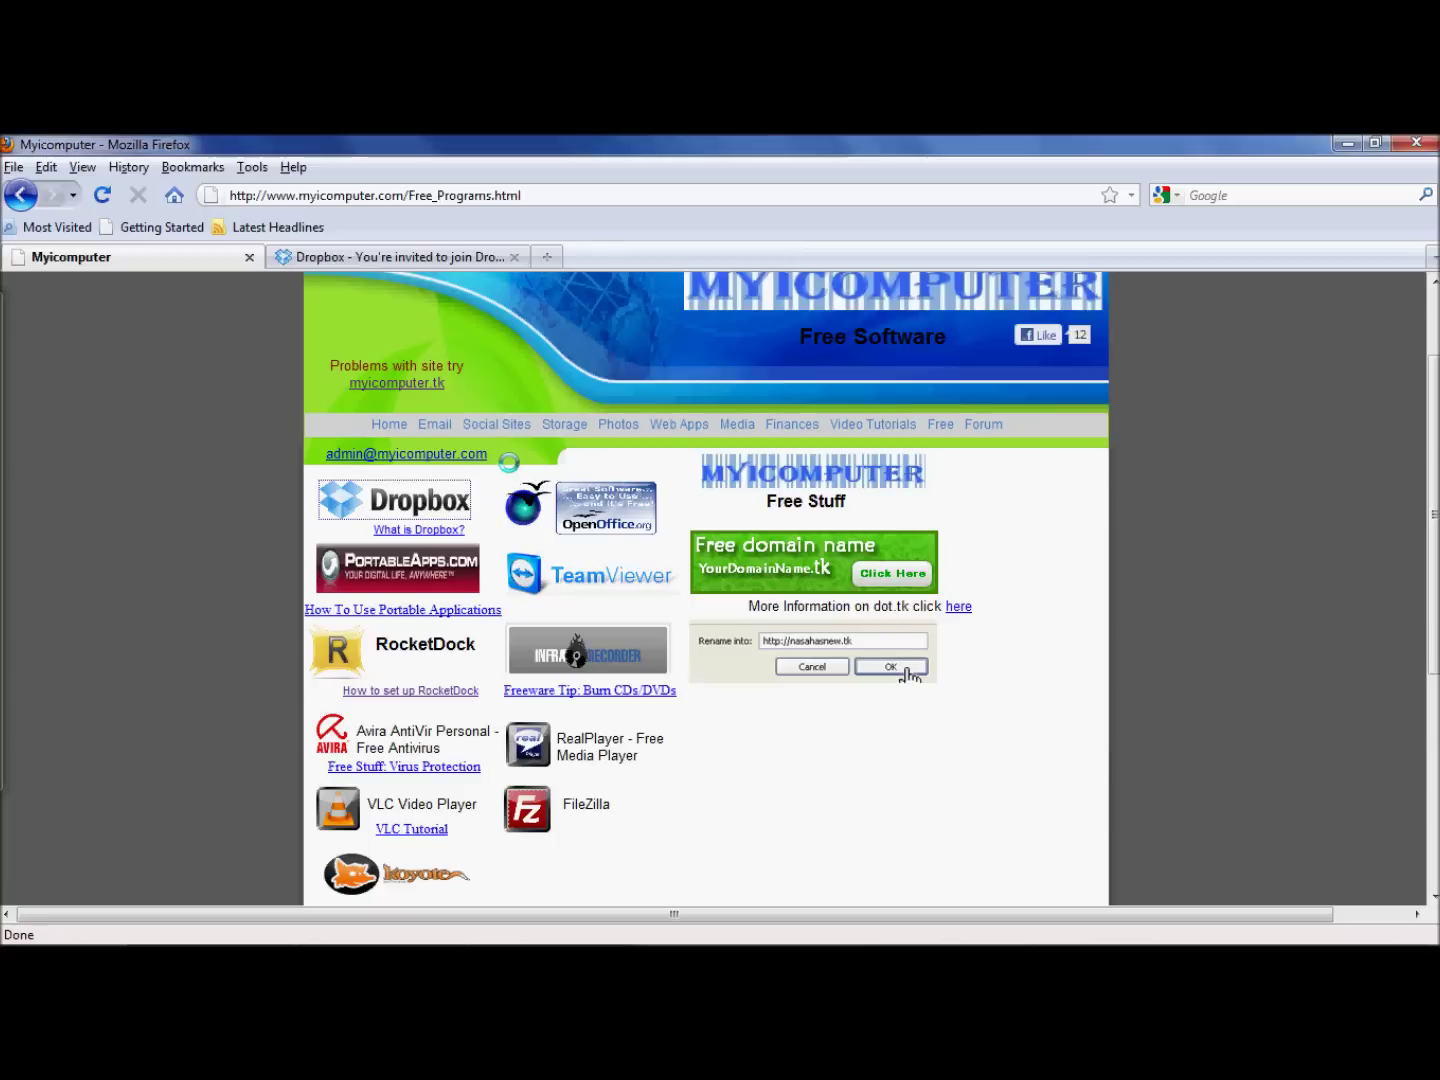
{"action": "left_click", "coordinate": [890, 667]}
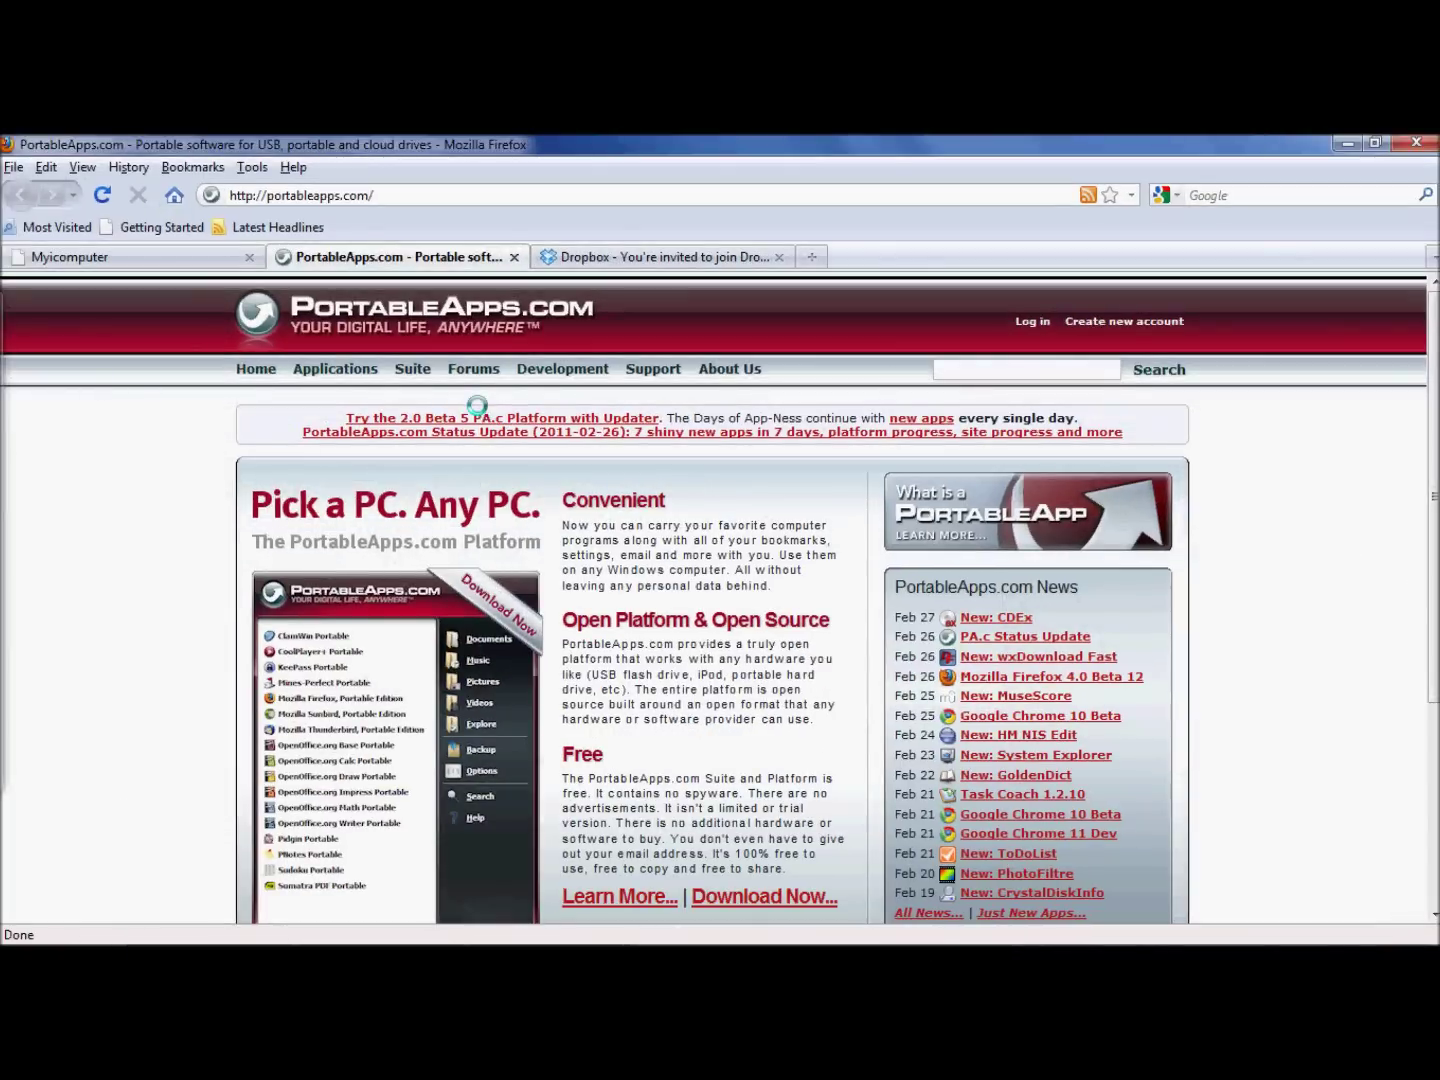
Save the Suite Standard installer from the PortableApps.com Suite download page
{"action": "left_click", "coordinate": [412, 371]}
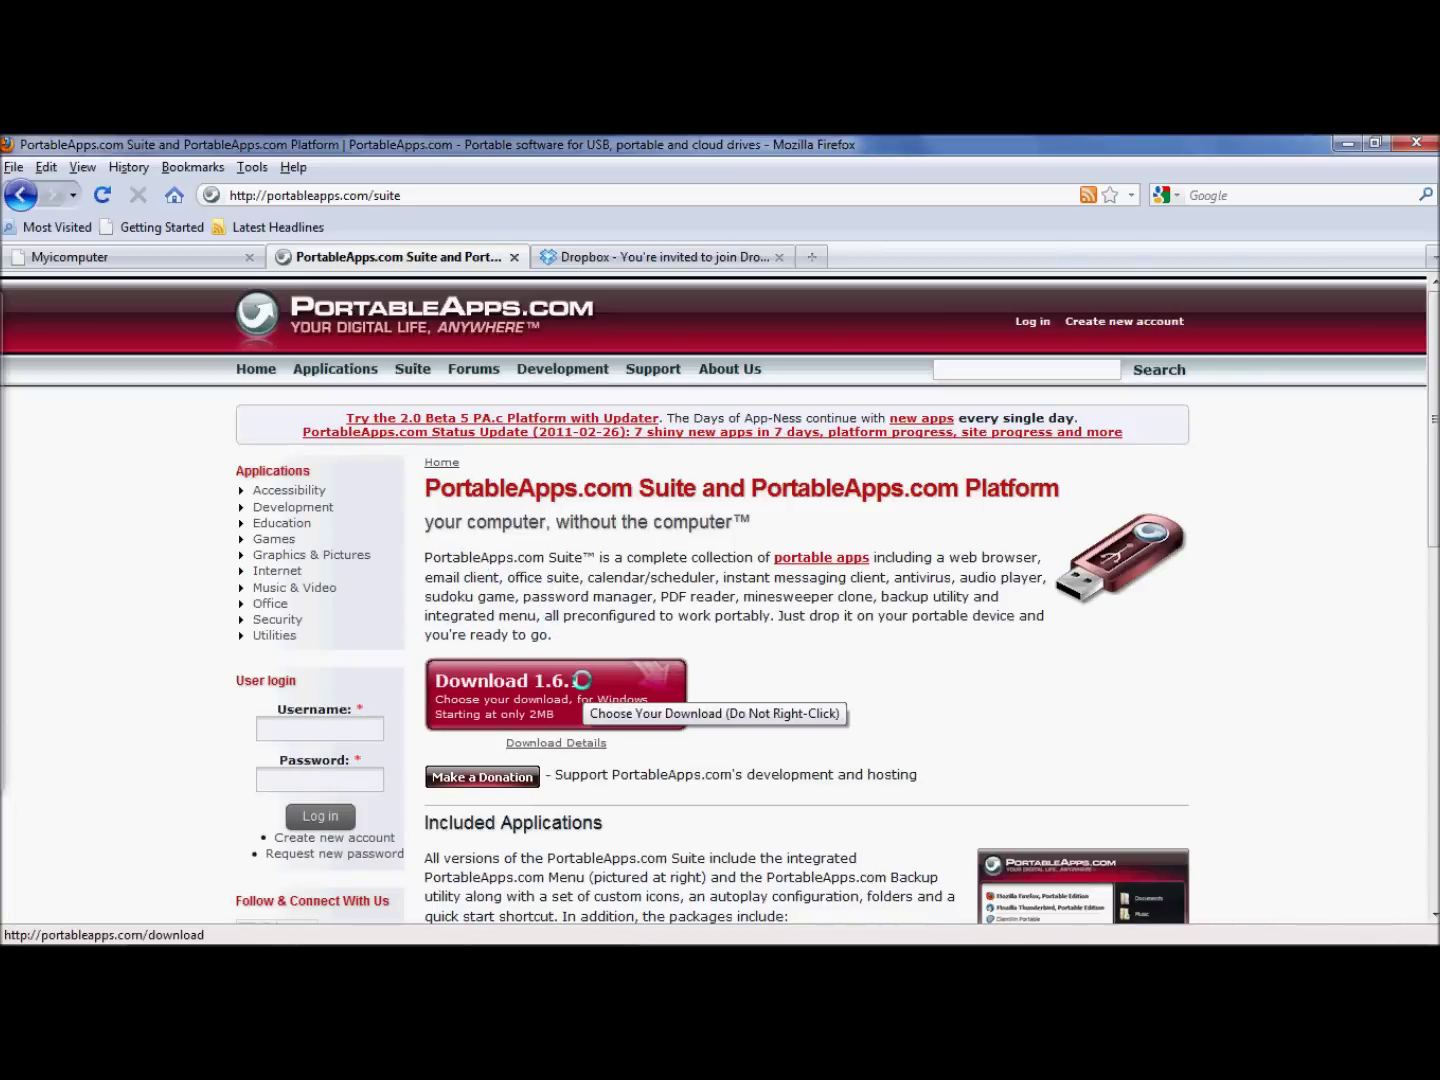
{"action": "left_click", "coordinate": [581, 680]}
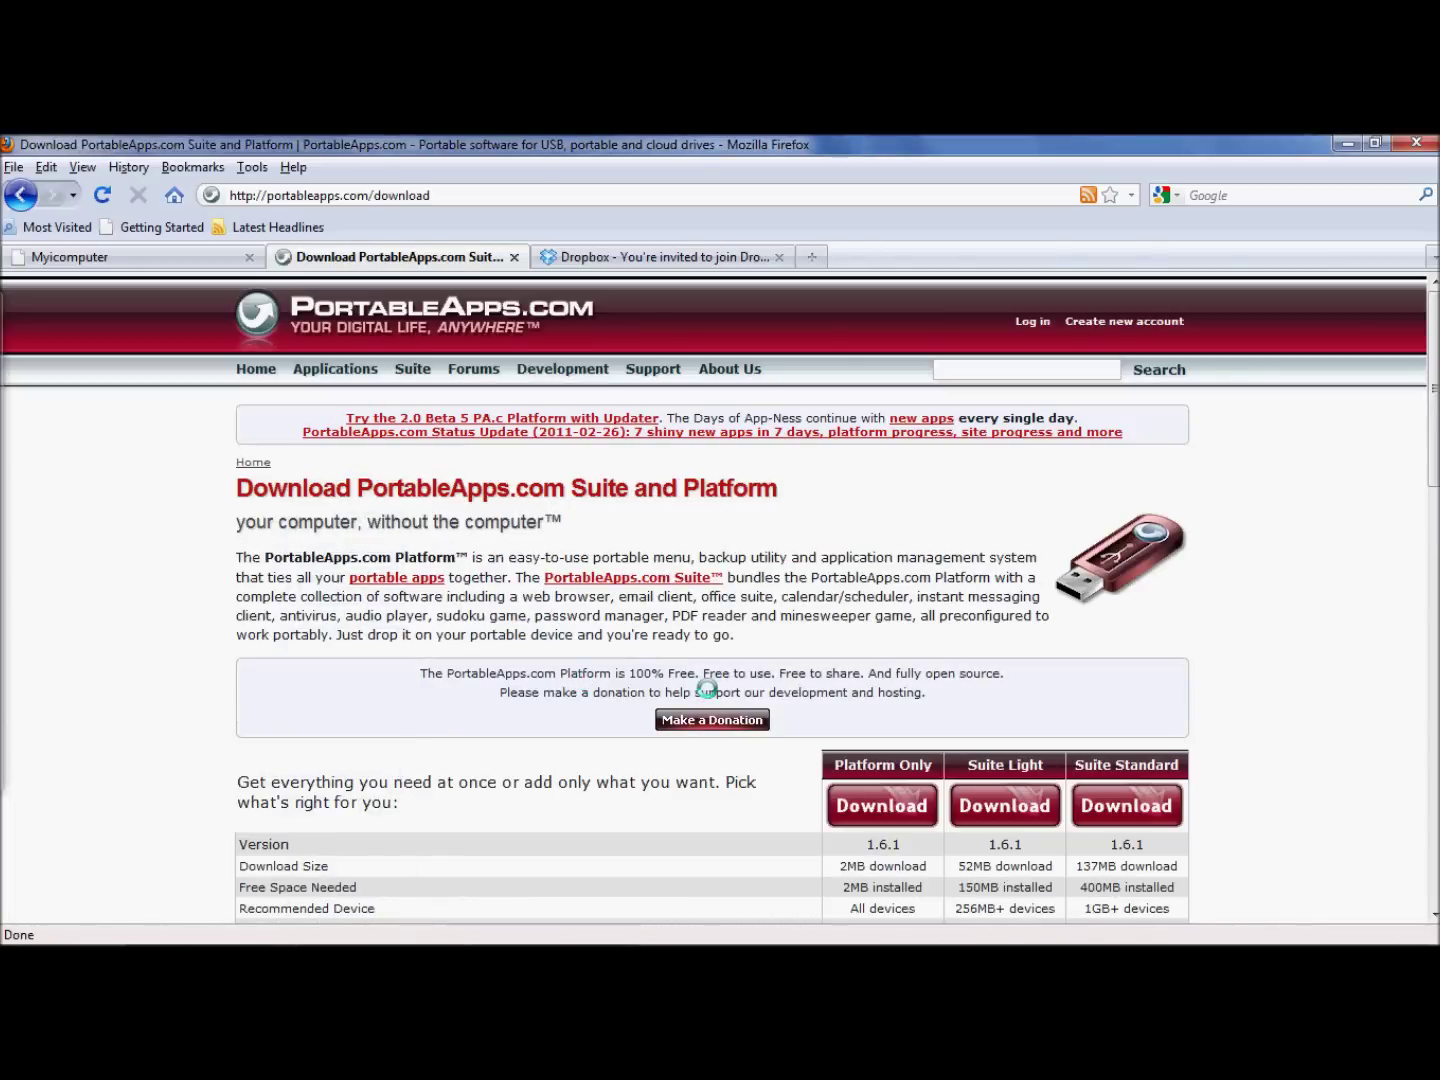
{"action": "scroll", "coordinate": [930, 676], "scroll_direction": "down", "scroll_amount": 5}
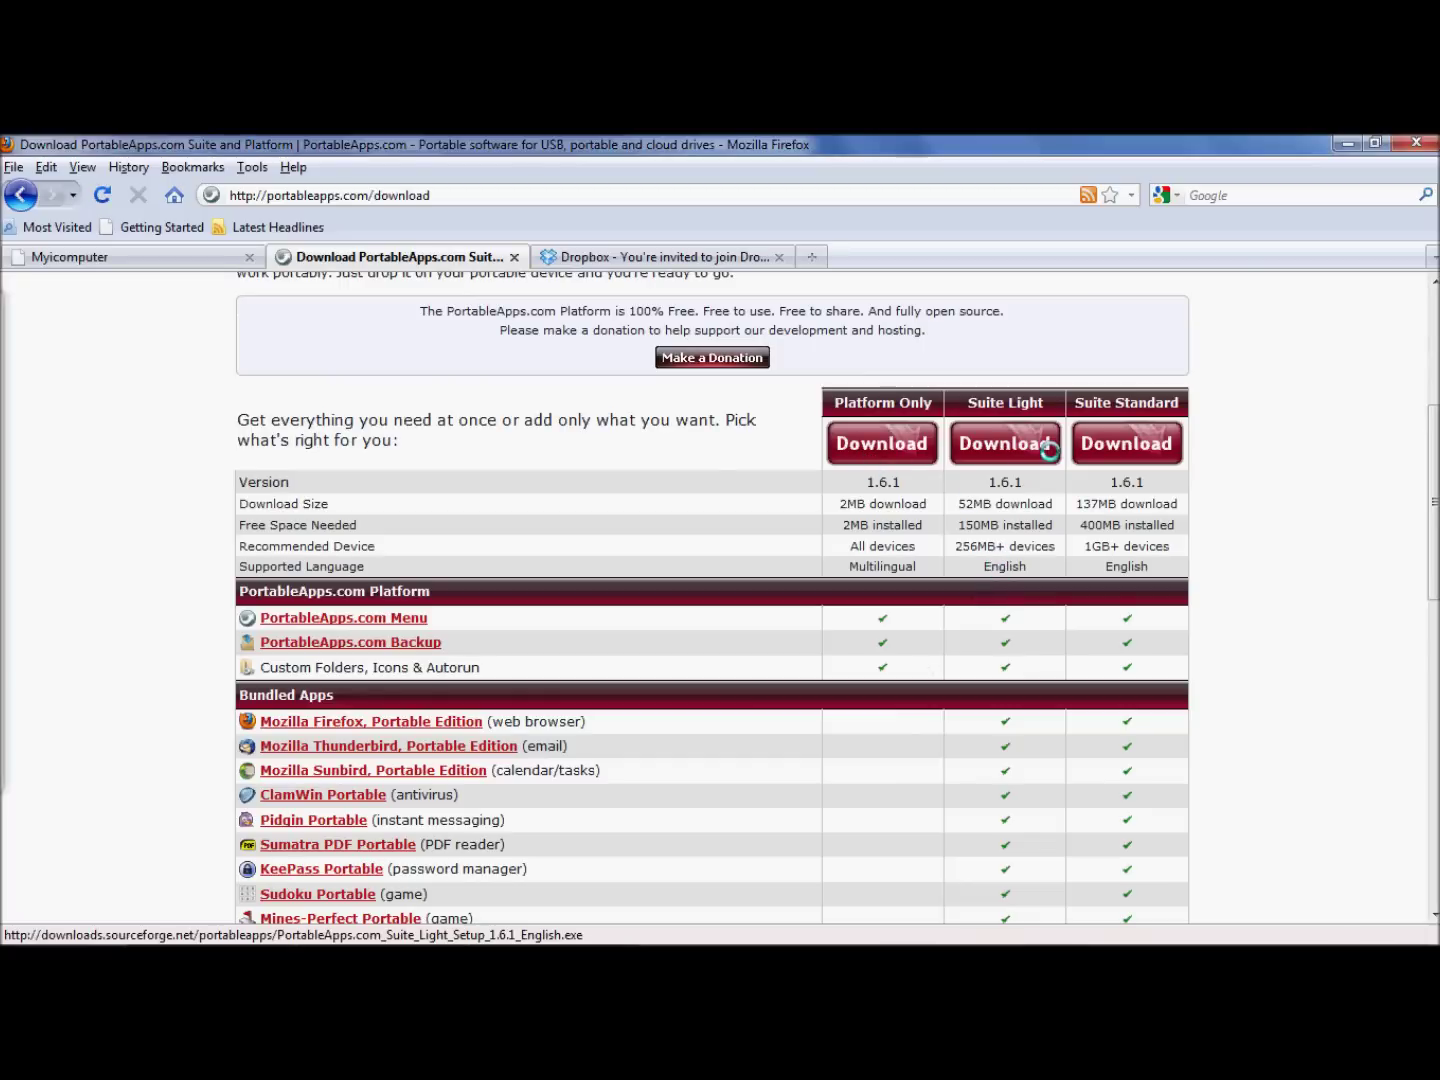
{"action": "left_click", "coordinate": [1108, 449]}
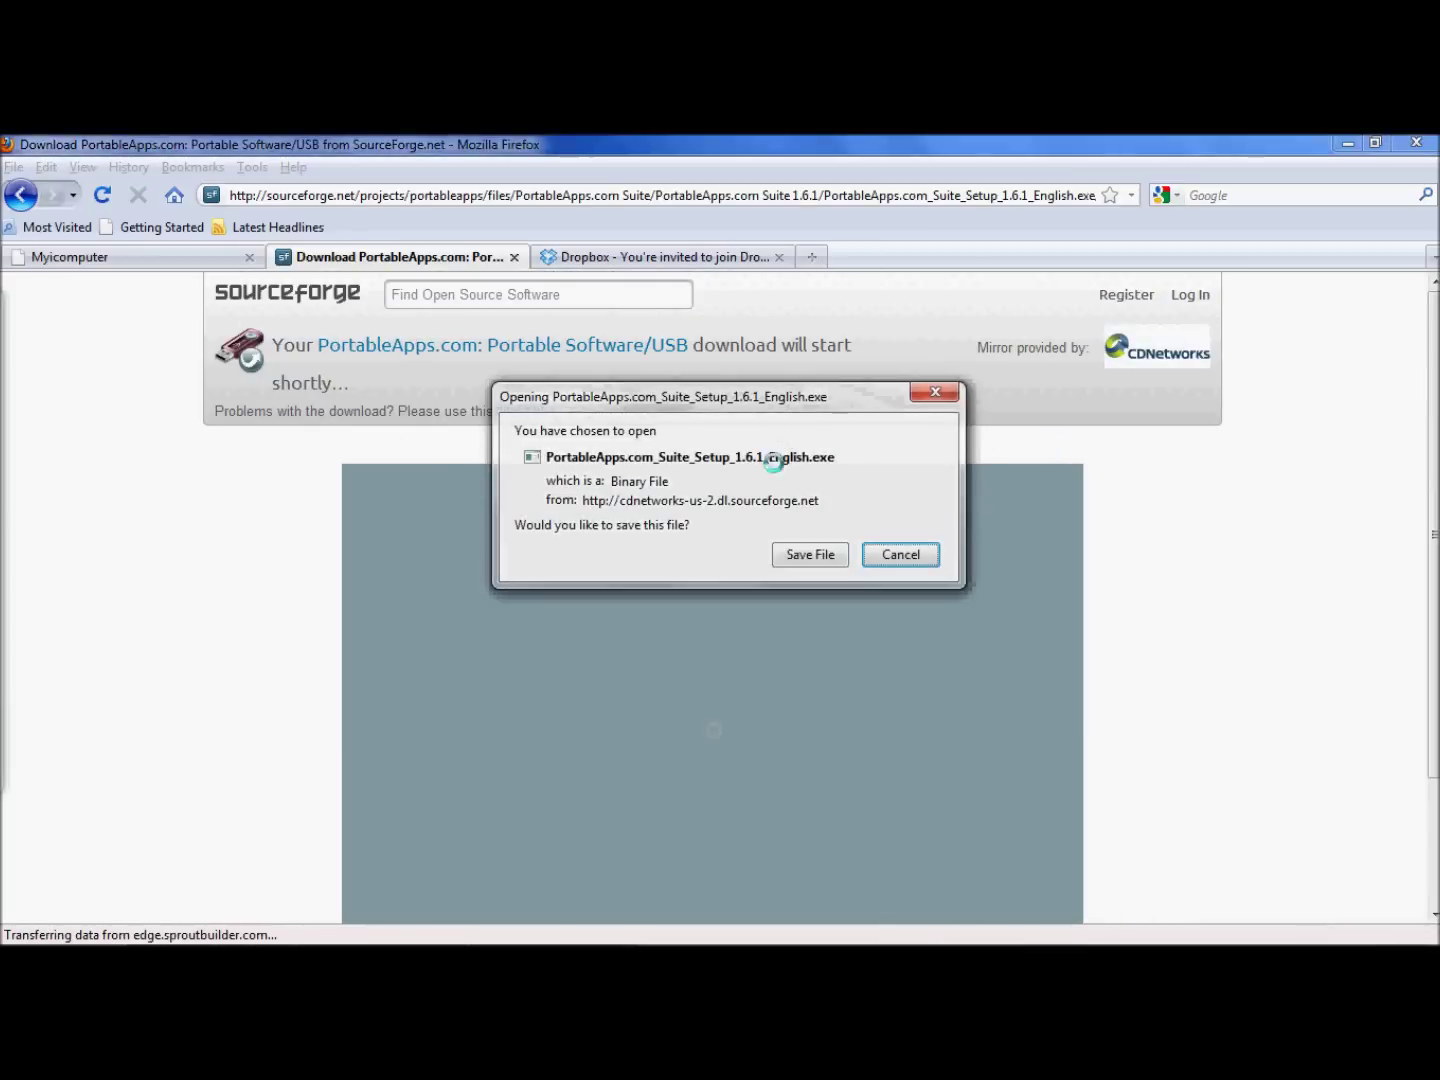
{"action": "left_click", "coordinate": [796, 556]}
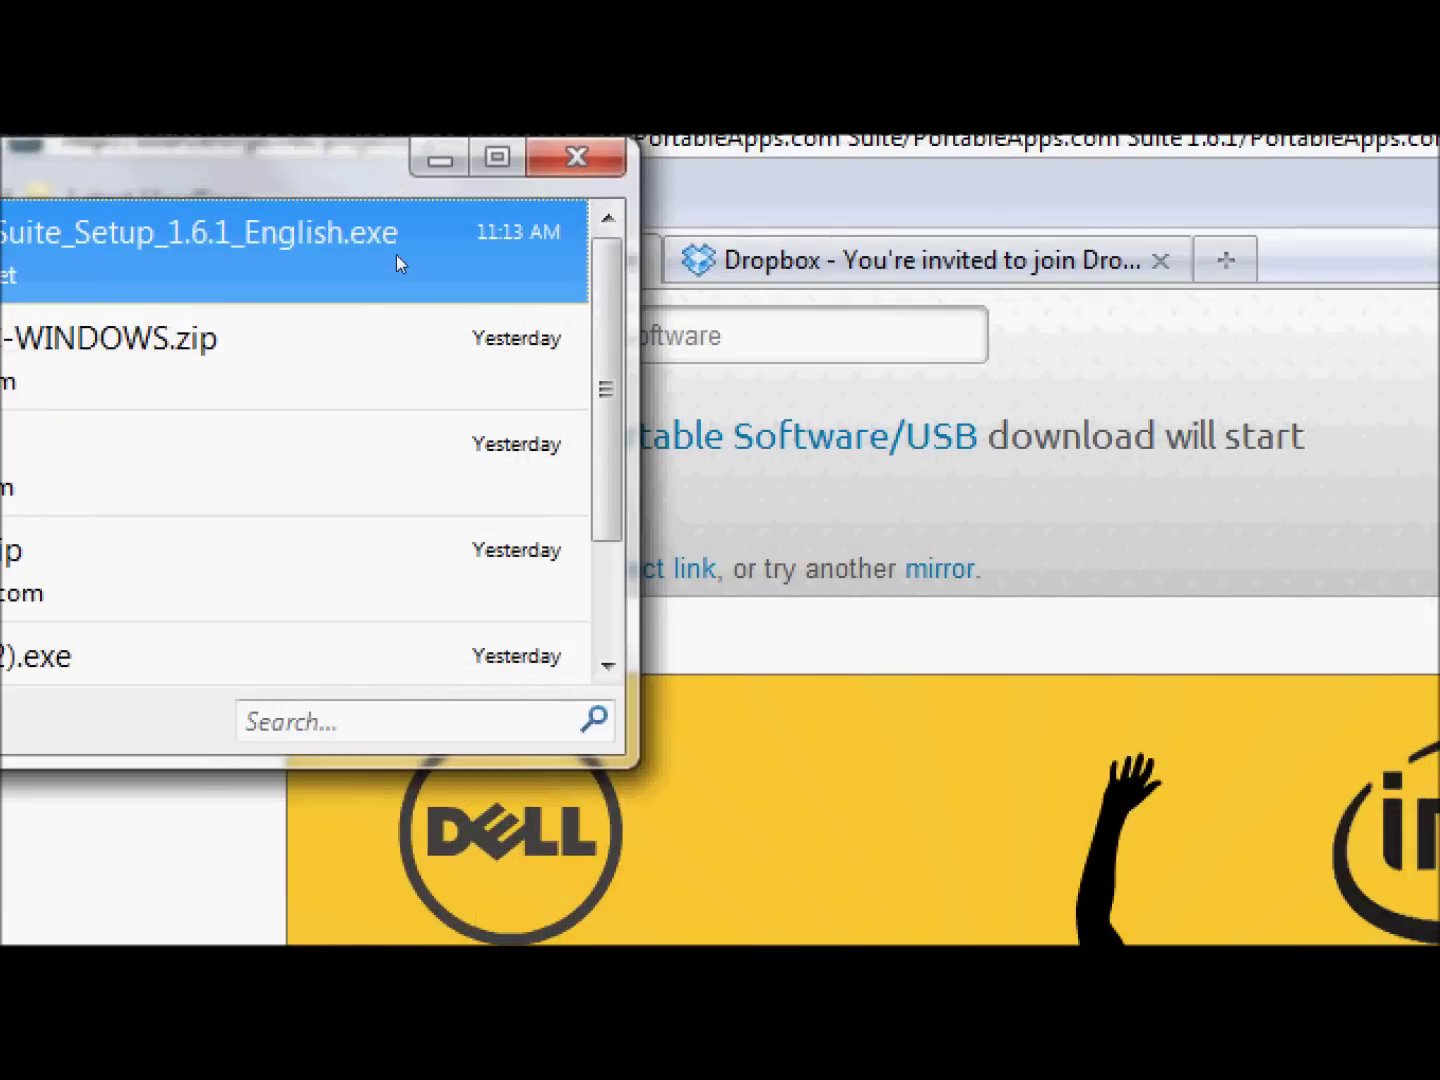
Run PortableApps.com_Suite_Setup_1.6.1_English.exe, confirming the security warning
{"action": "double_click", "coordinate": [397, 256]}
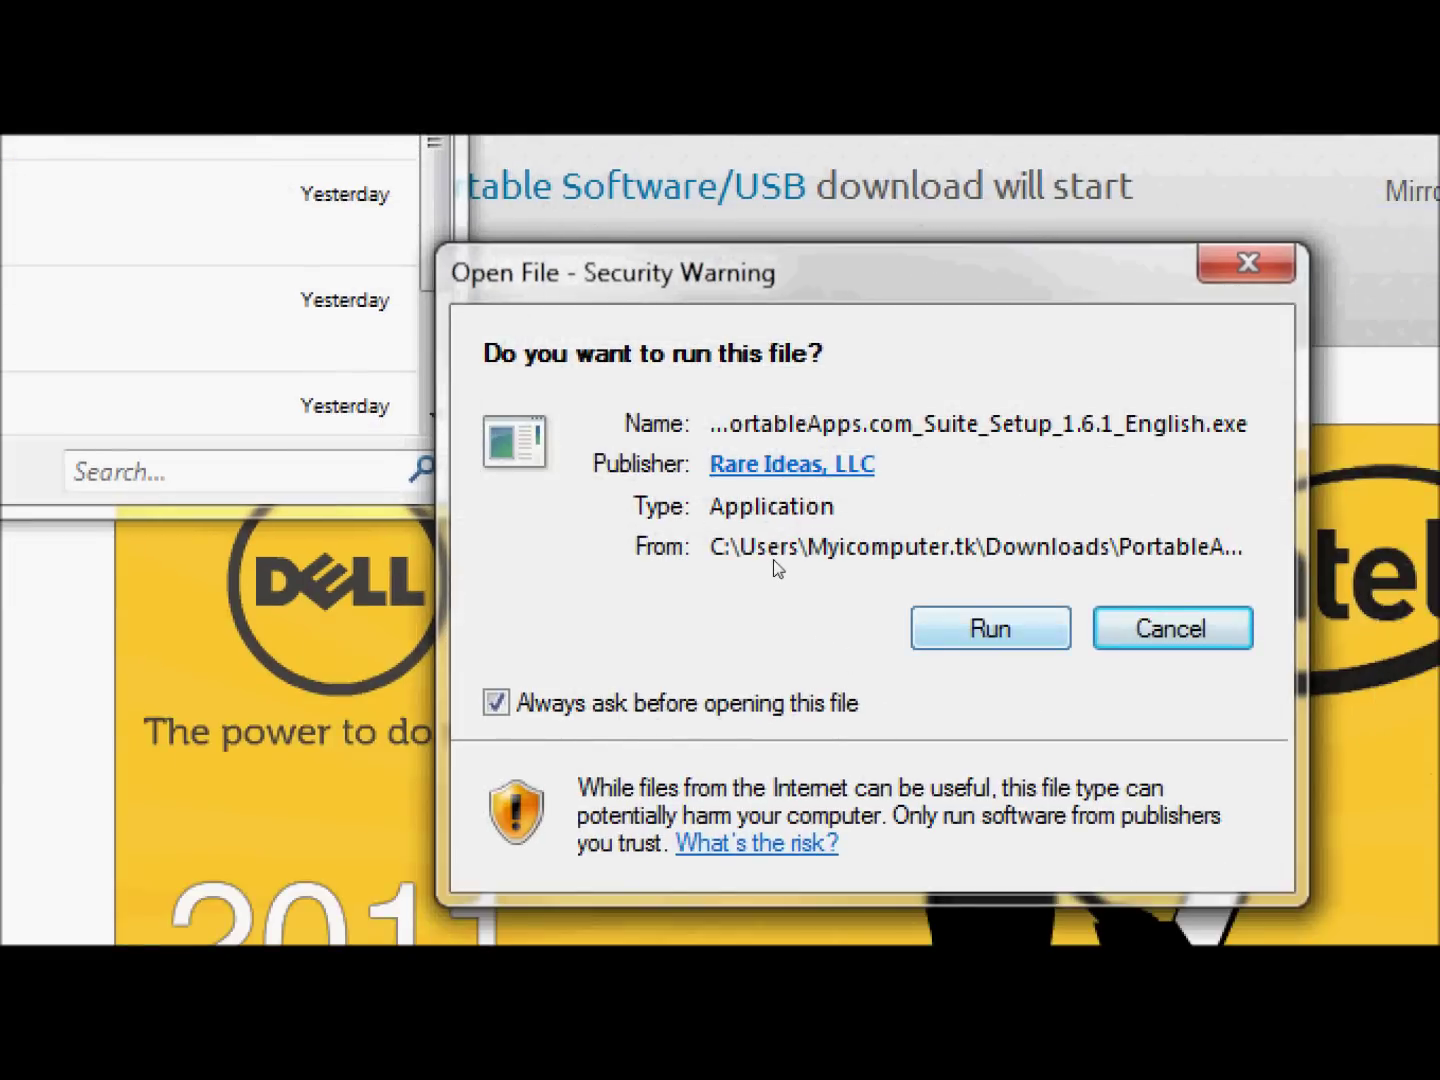
{"action": "key", "text": "Return"}
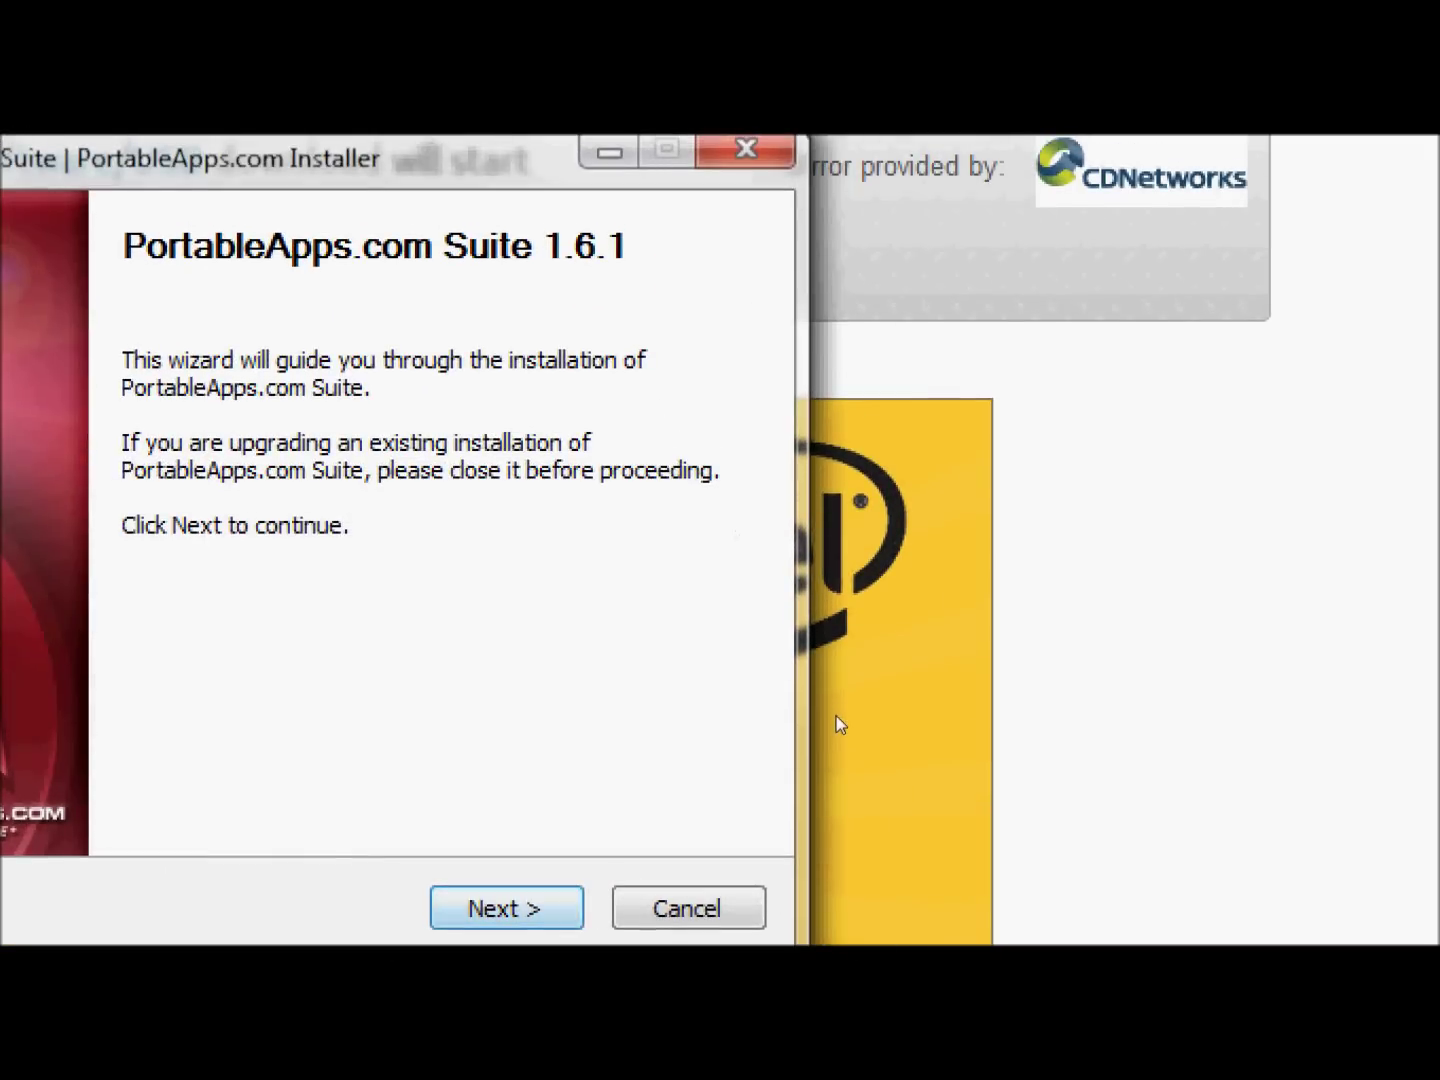
Move past the welcome page and accept the PortableApps.com license agreement
{"action": "key", "text": "Return"}
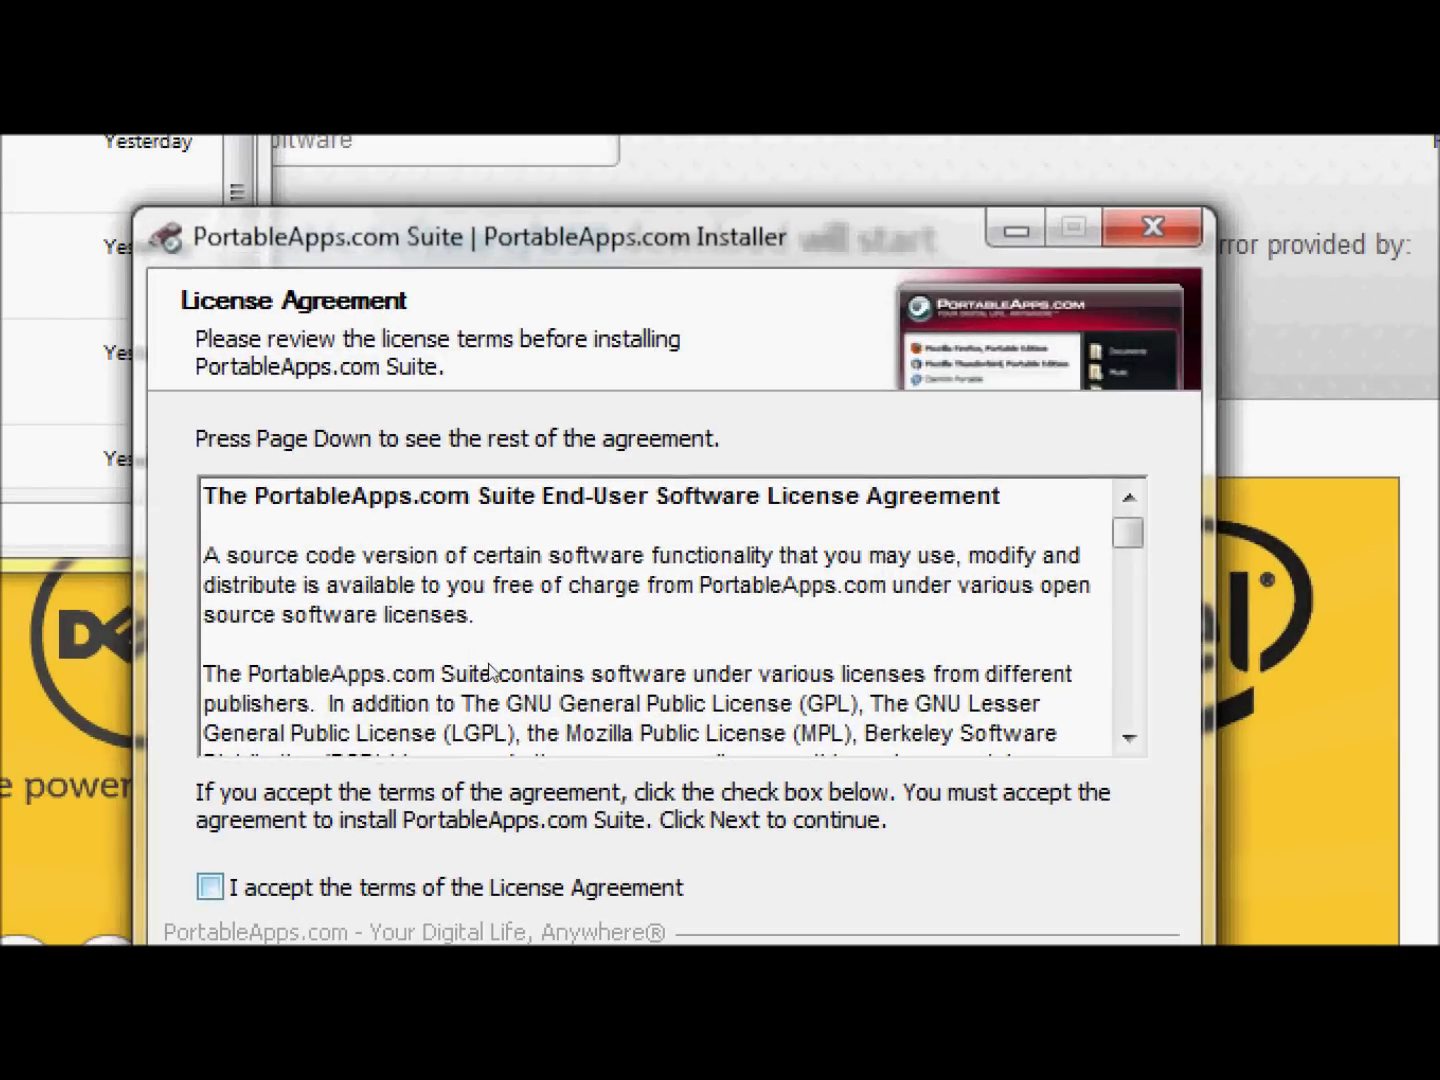
{"action": "key", "text": "Tab"}
{"action": "key", "text": "space"}
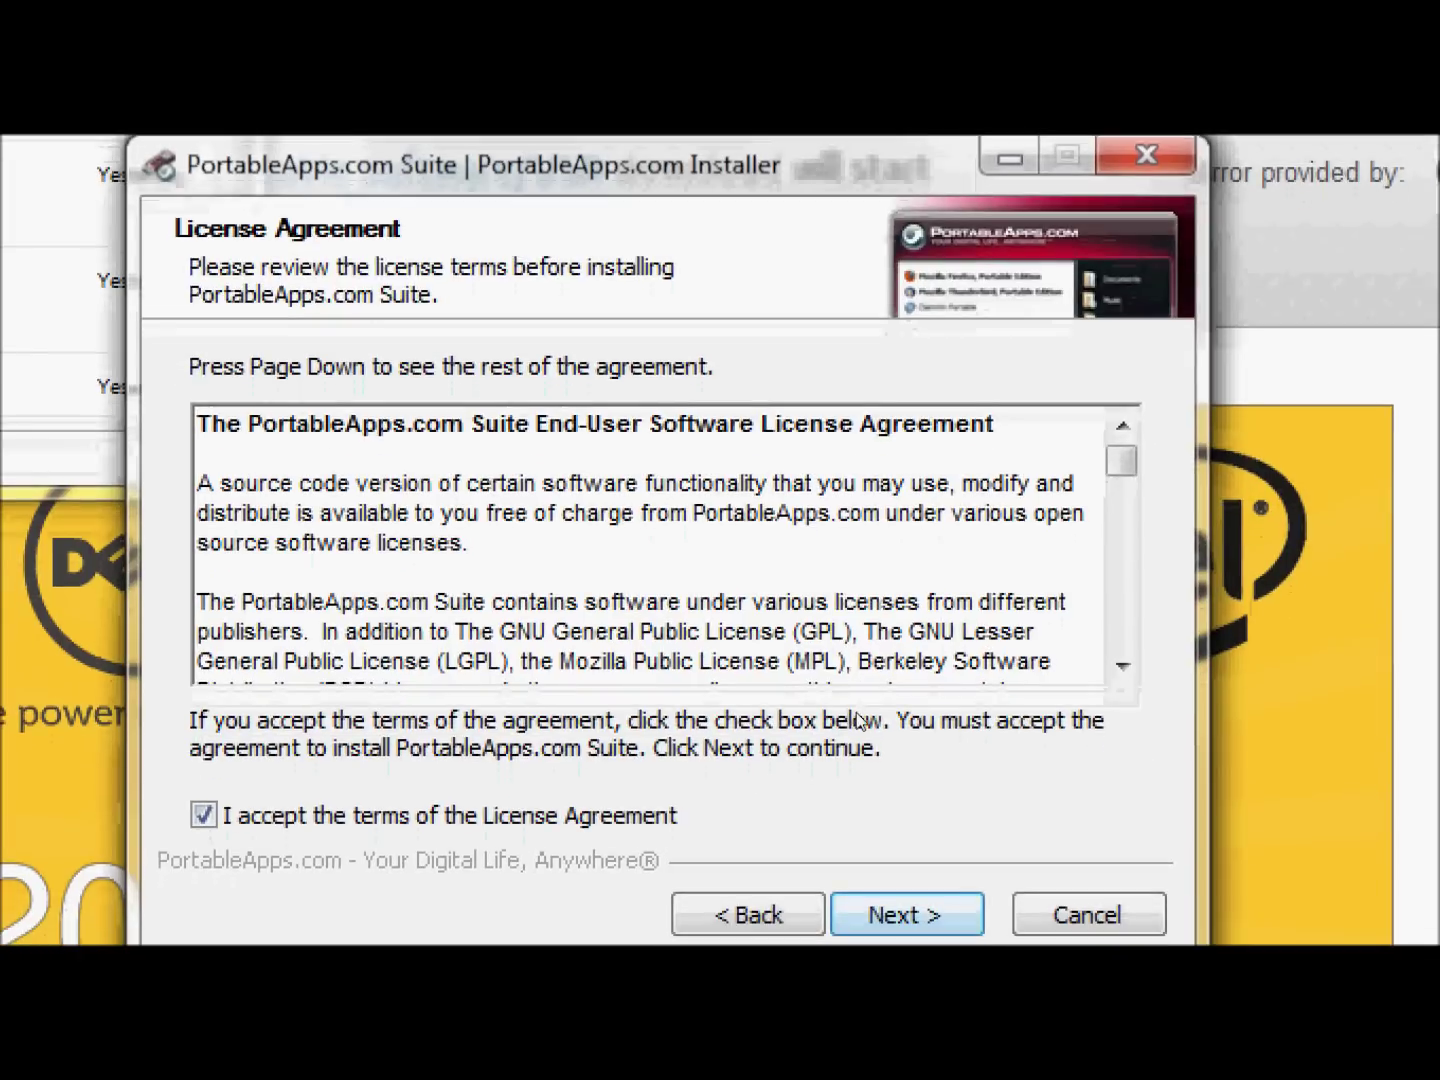
{"action": "key", "text": "Return"}
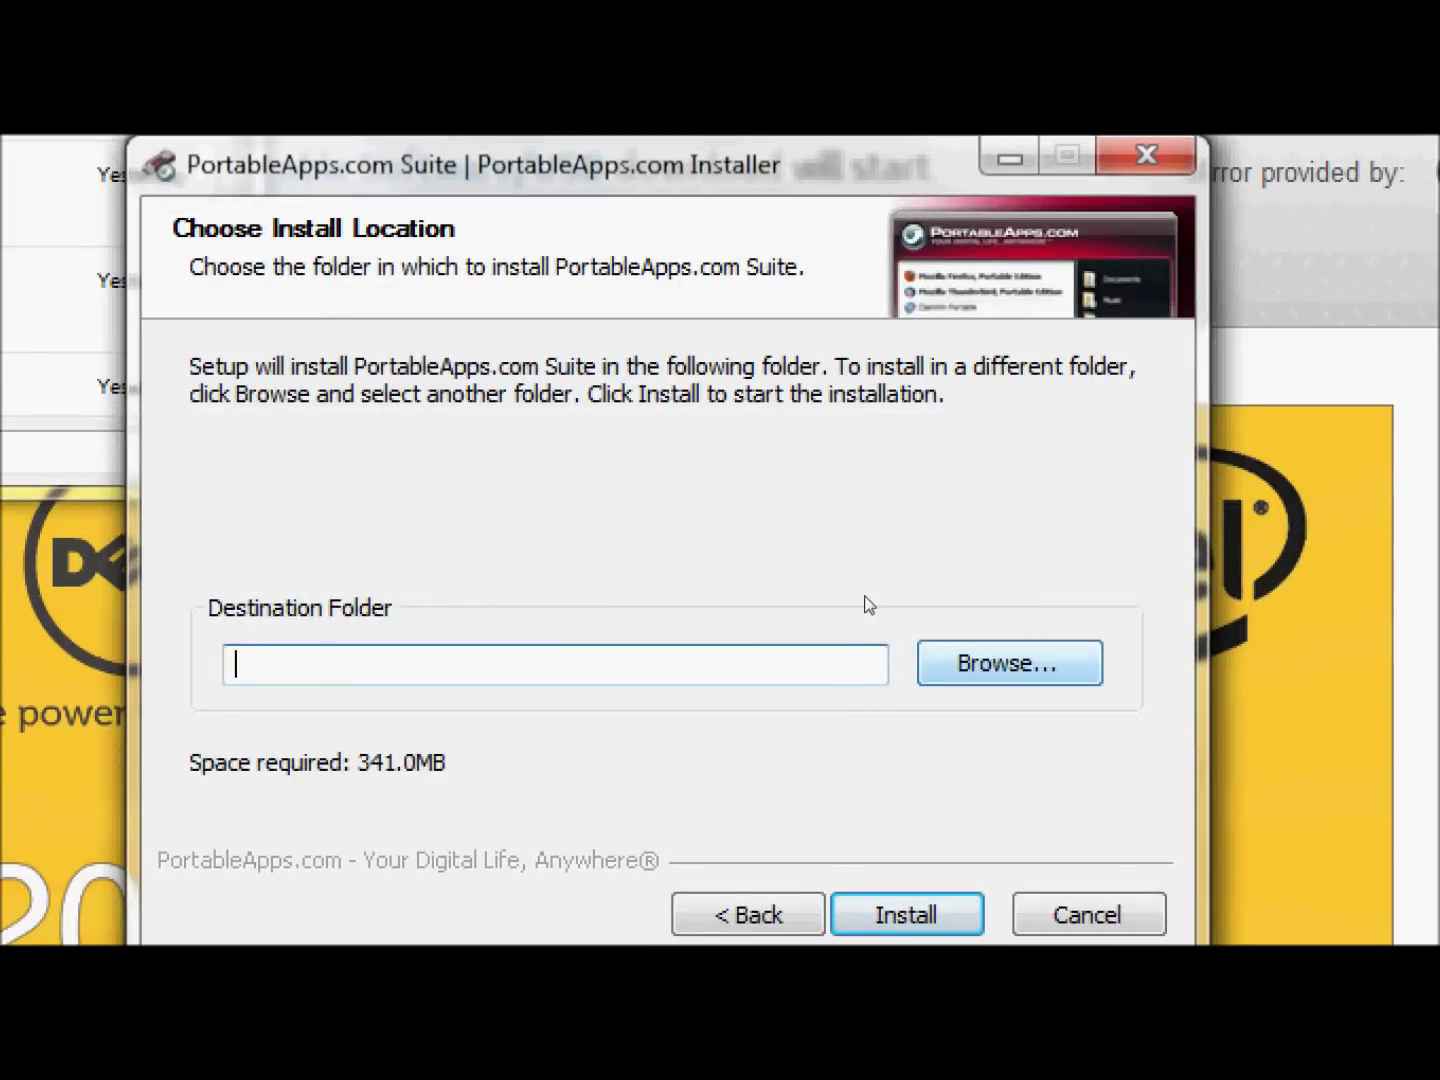
Browse to the Dropbox folder in the user folder as the install destination
{"action": "key", "text": "Tab"}
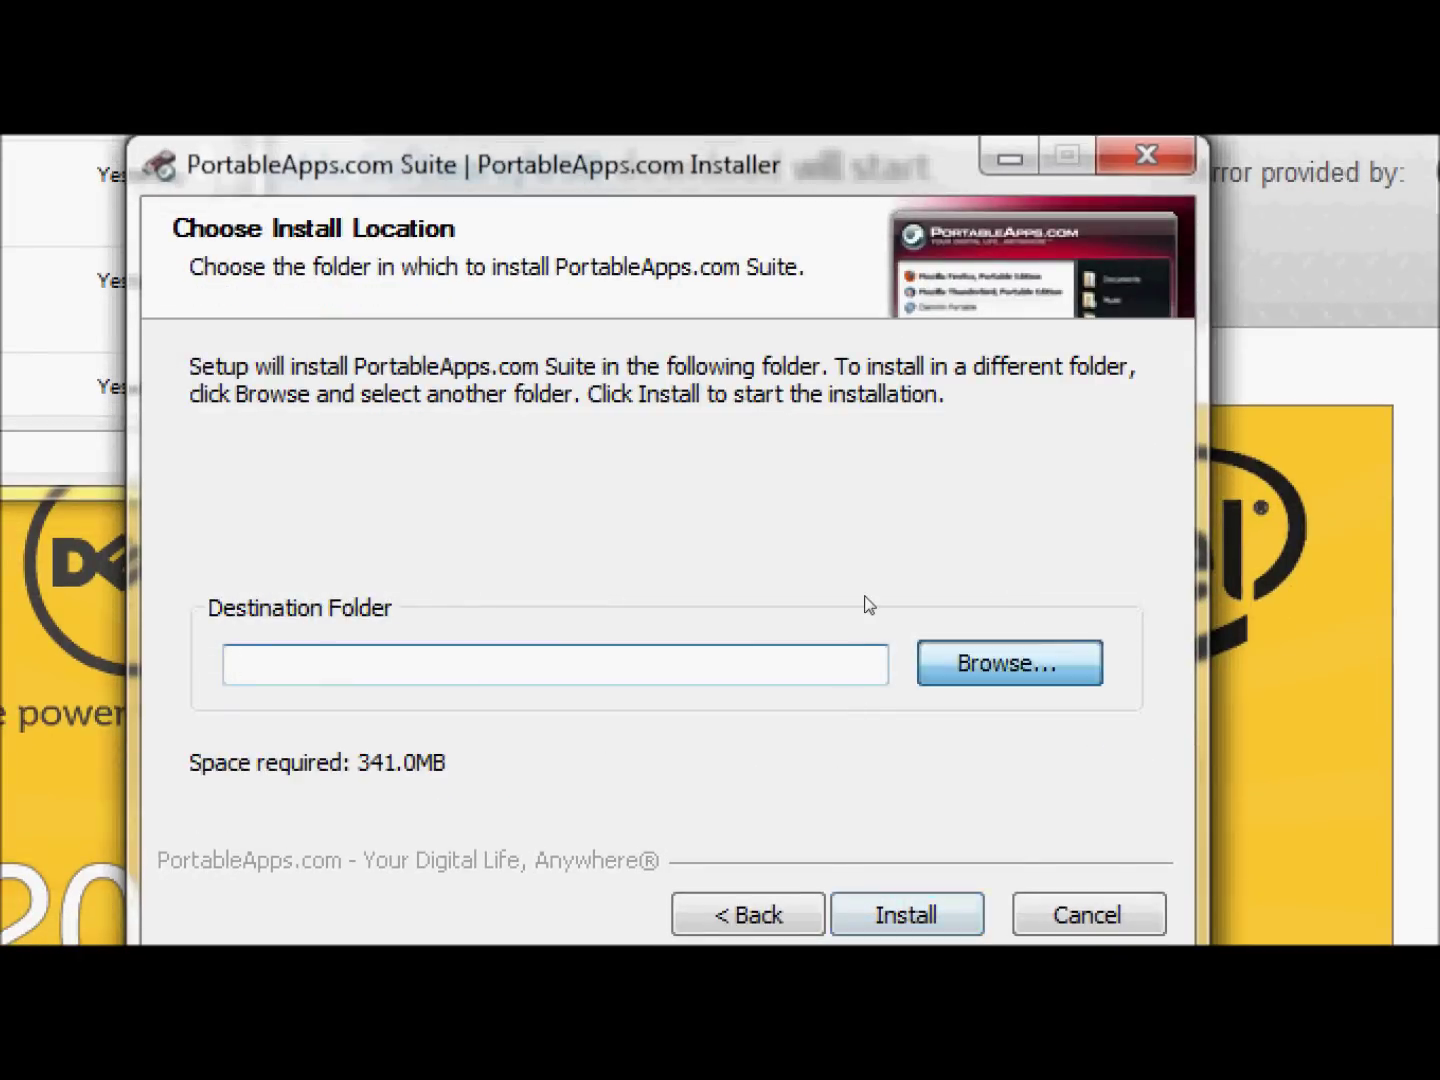
{"action": "key", "text": "space"}
{"action": "left_click", "coordinate": [635, 548]}
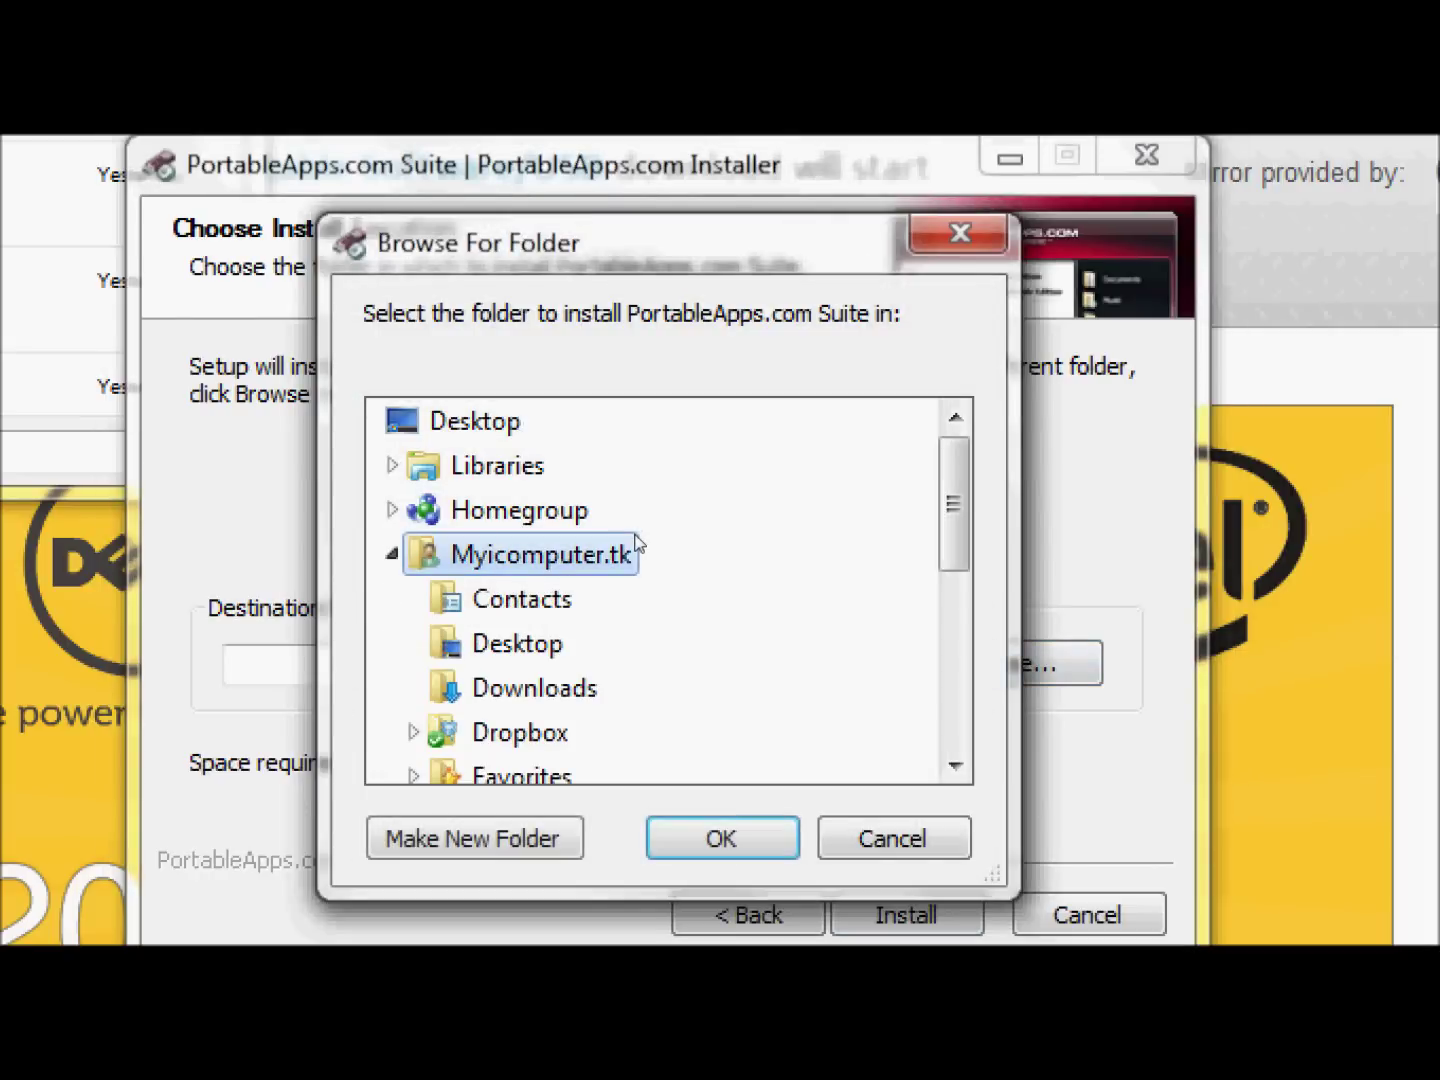
{"action": "key", "text": "Down"}
{"action": "key", "text": "Down"}
{"action": "key", "text": "Down"}
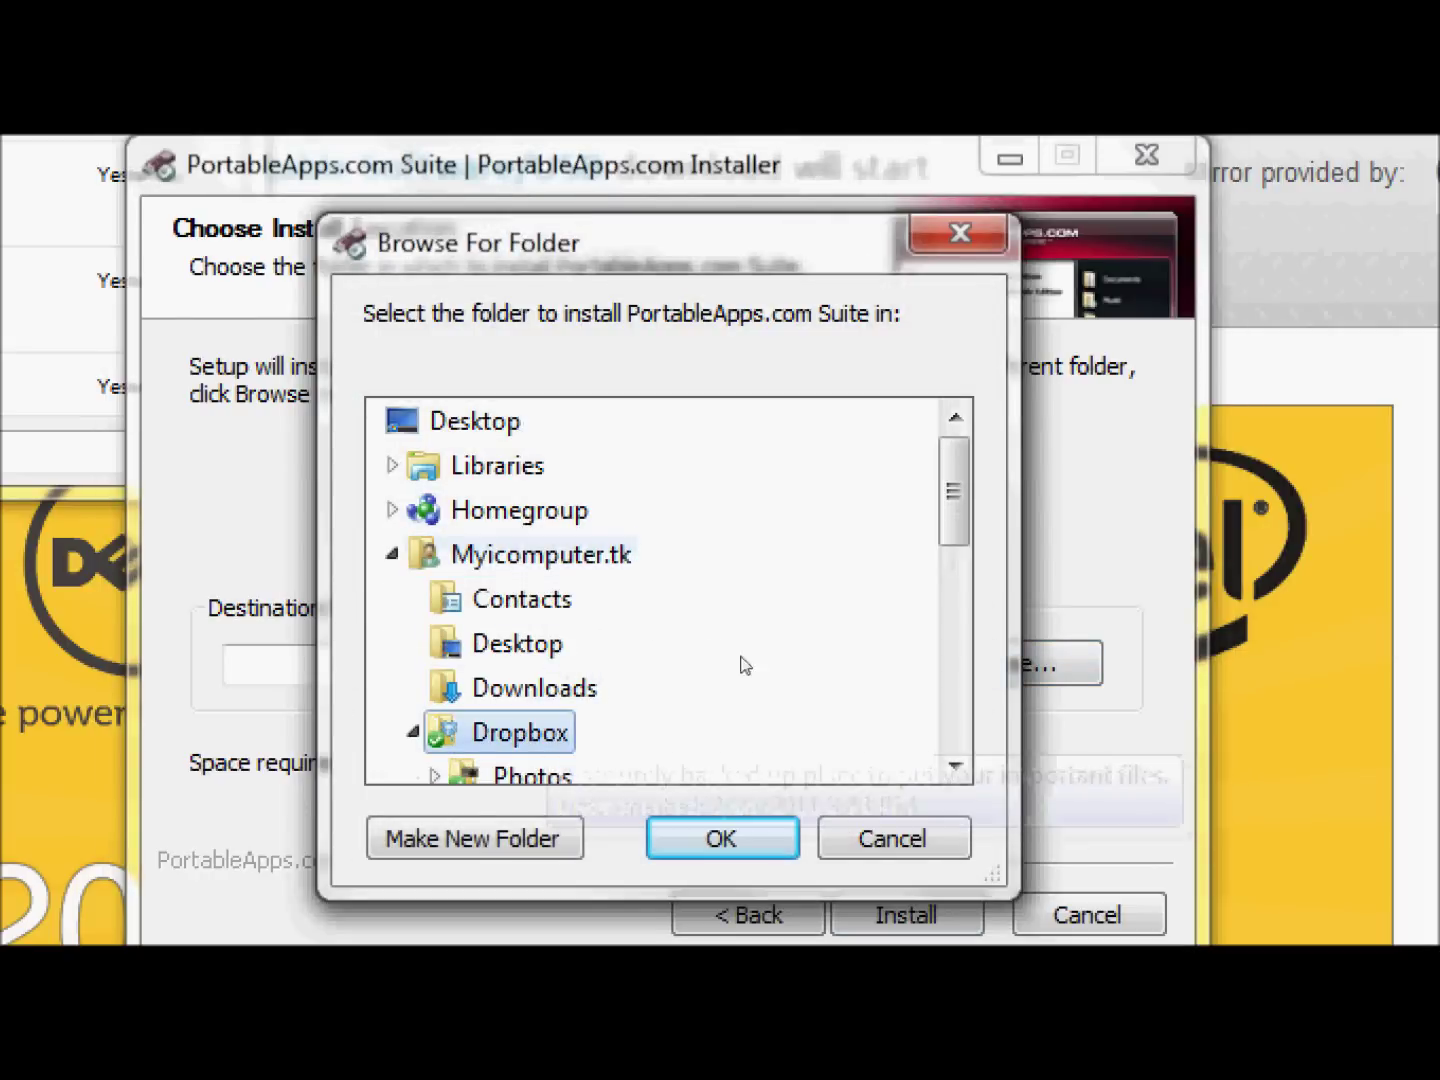
{"action": "key", "text": "Return"}
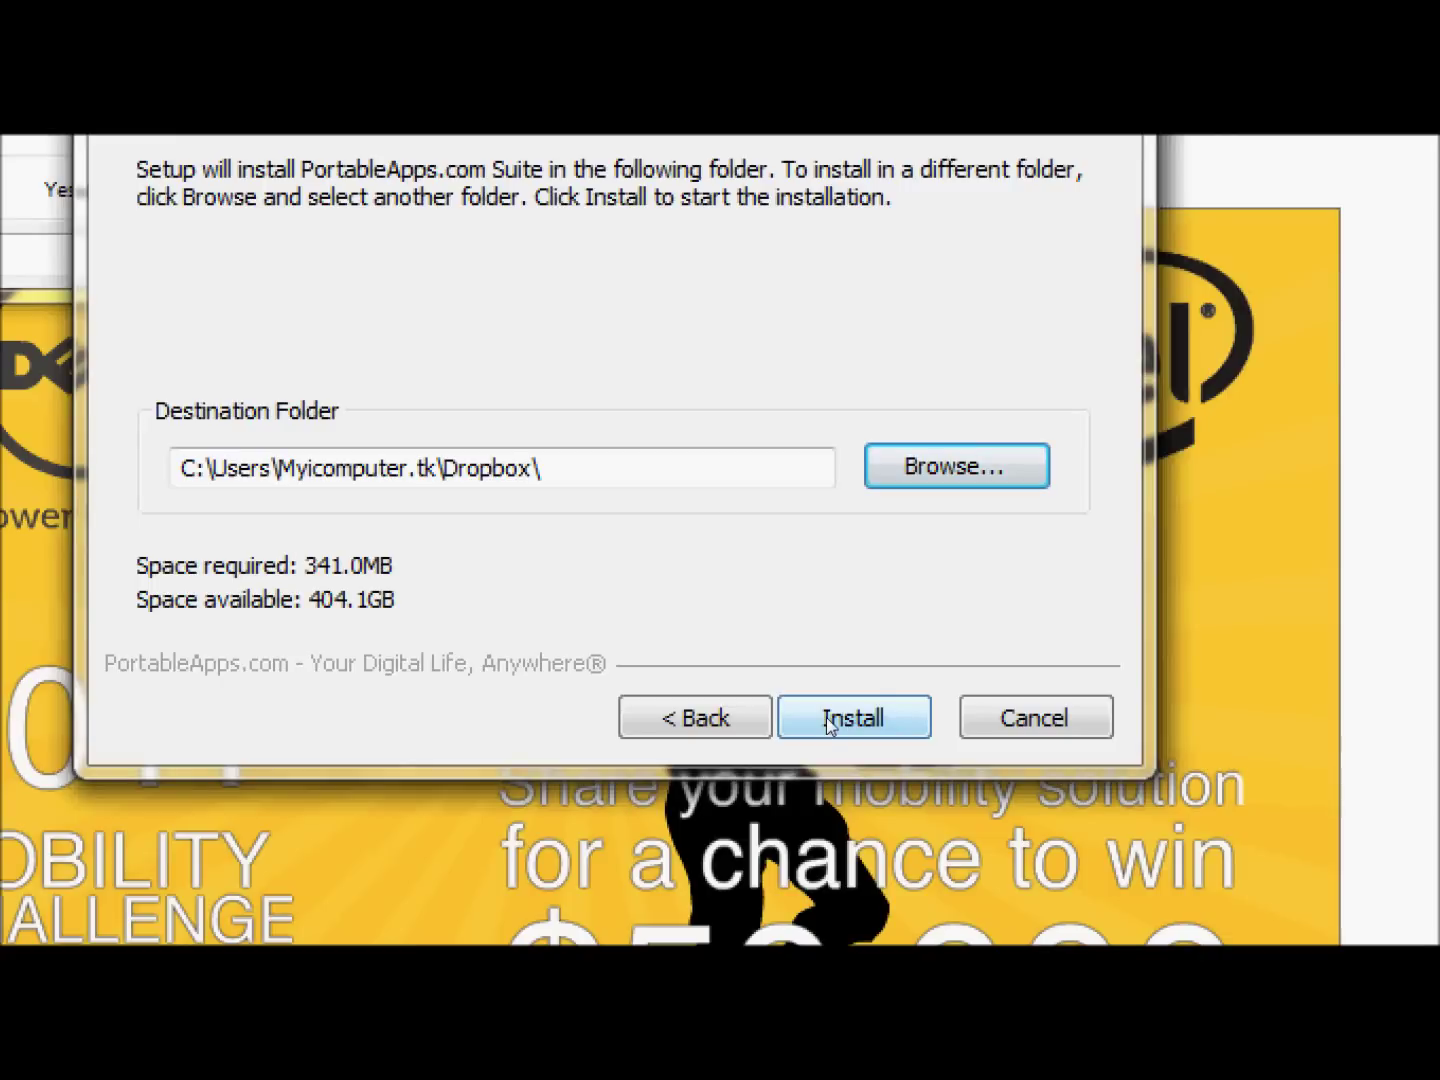
Install the PortableApps.com Suite into the Dropbox folder and finish the setup wizard
{"action": "left_click", "coordinate": [828, 720]}
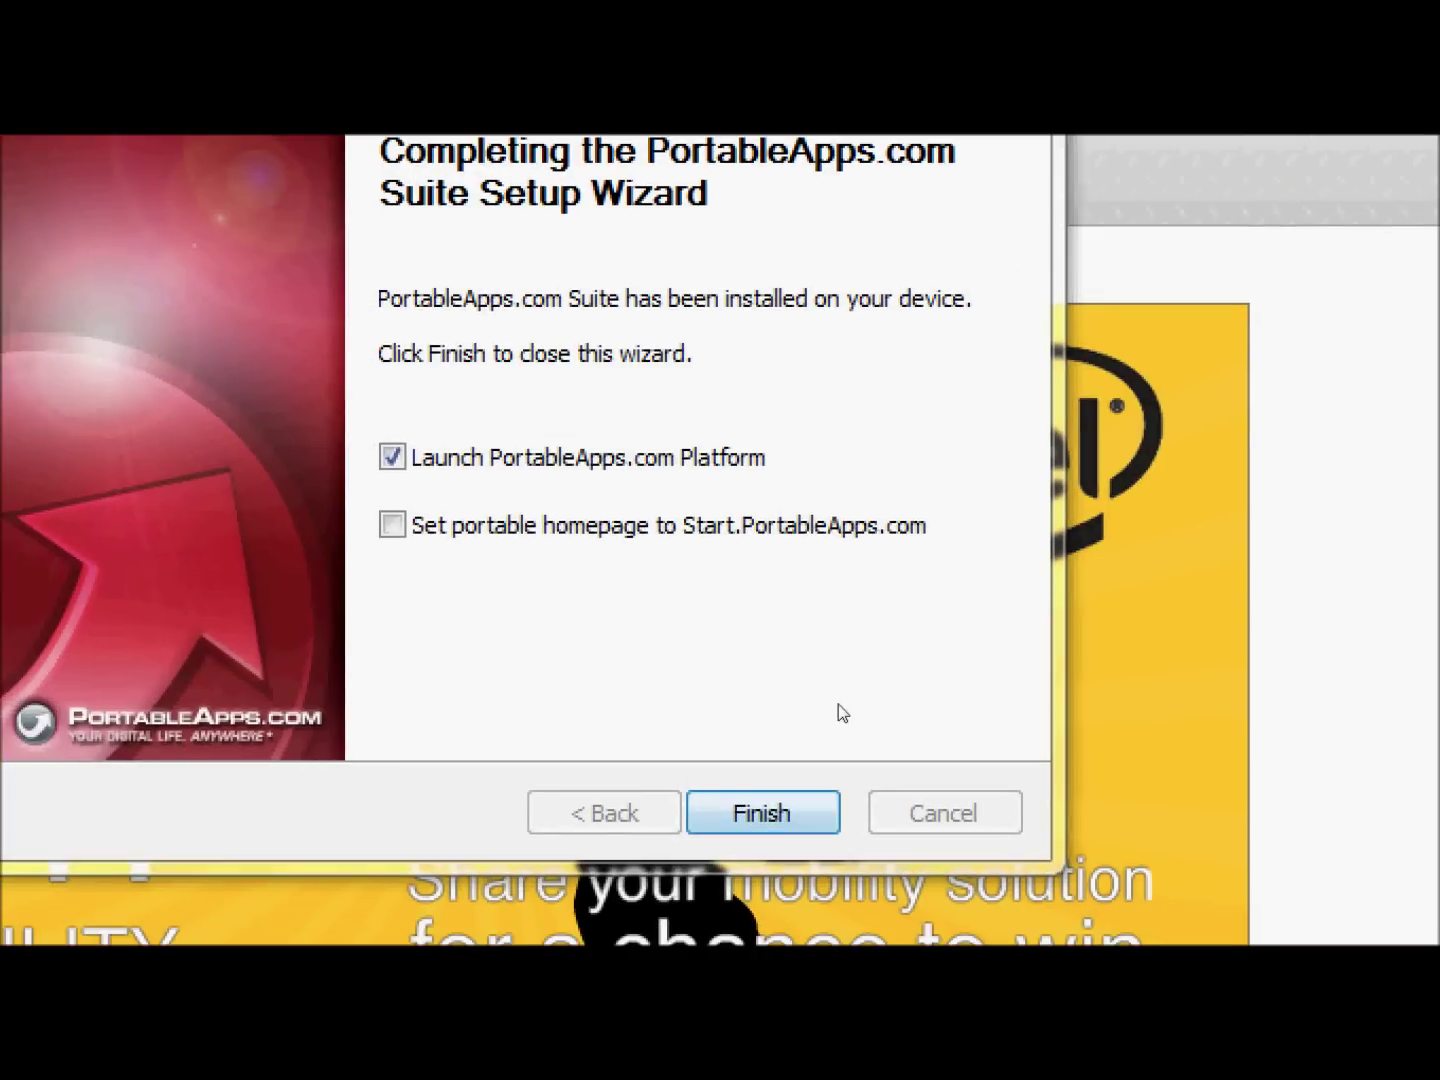
{"action": "key", "text": "Return"}
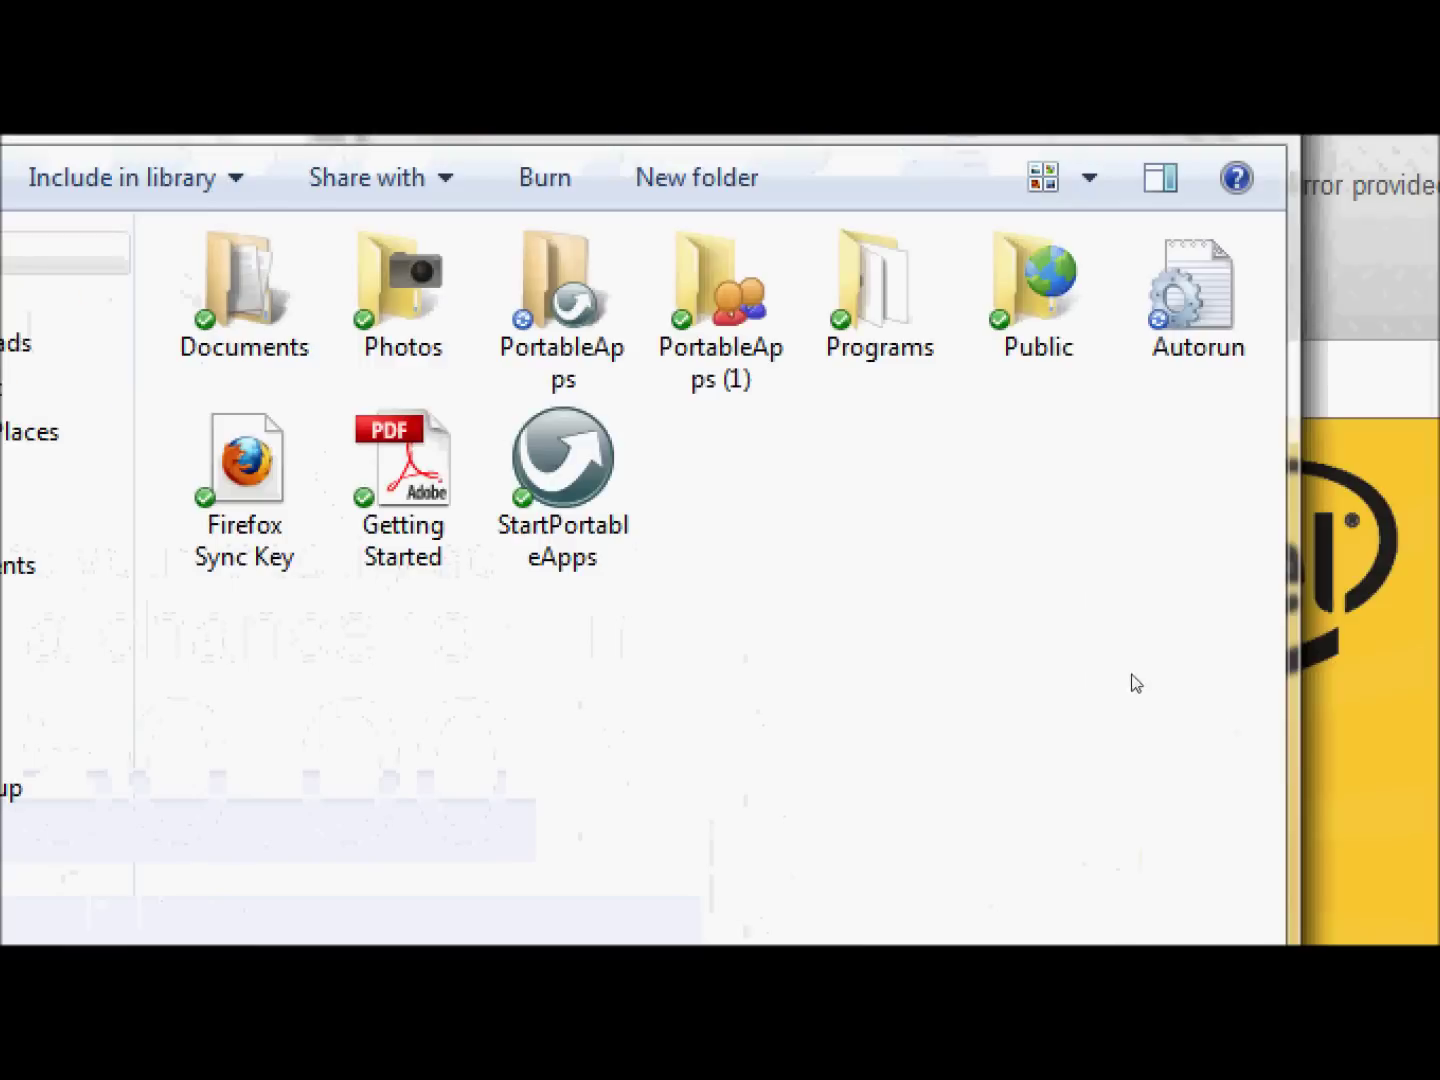
Create a StartPortableApps shortcut, close Firefox, and move the shortcut onto the desktop
{"action": "left_click", "coordinate": [611, 540]}
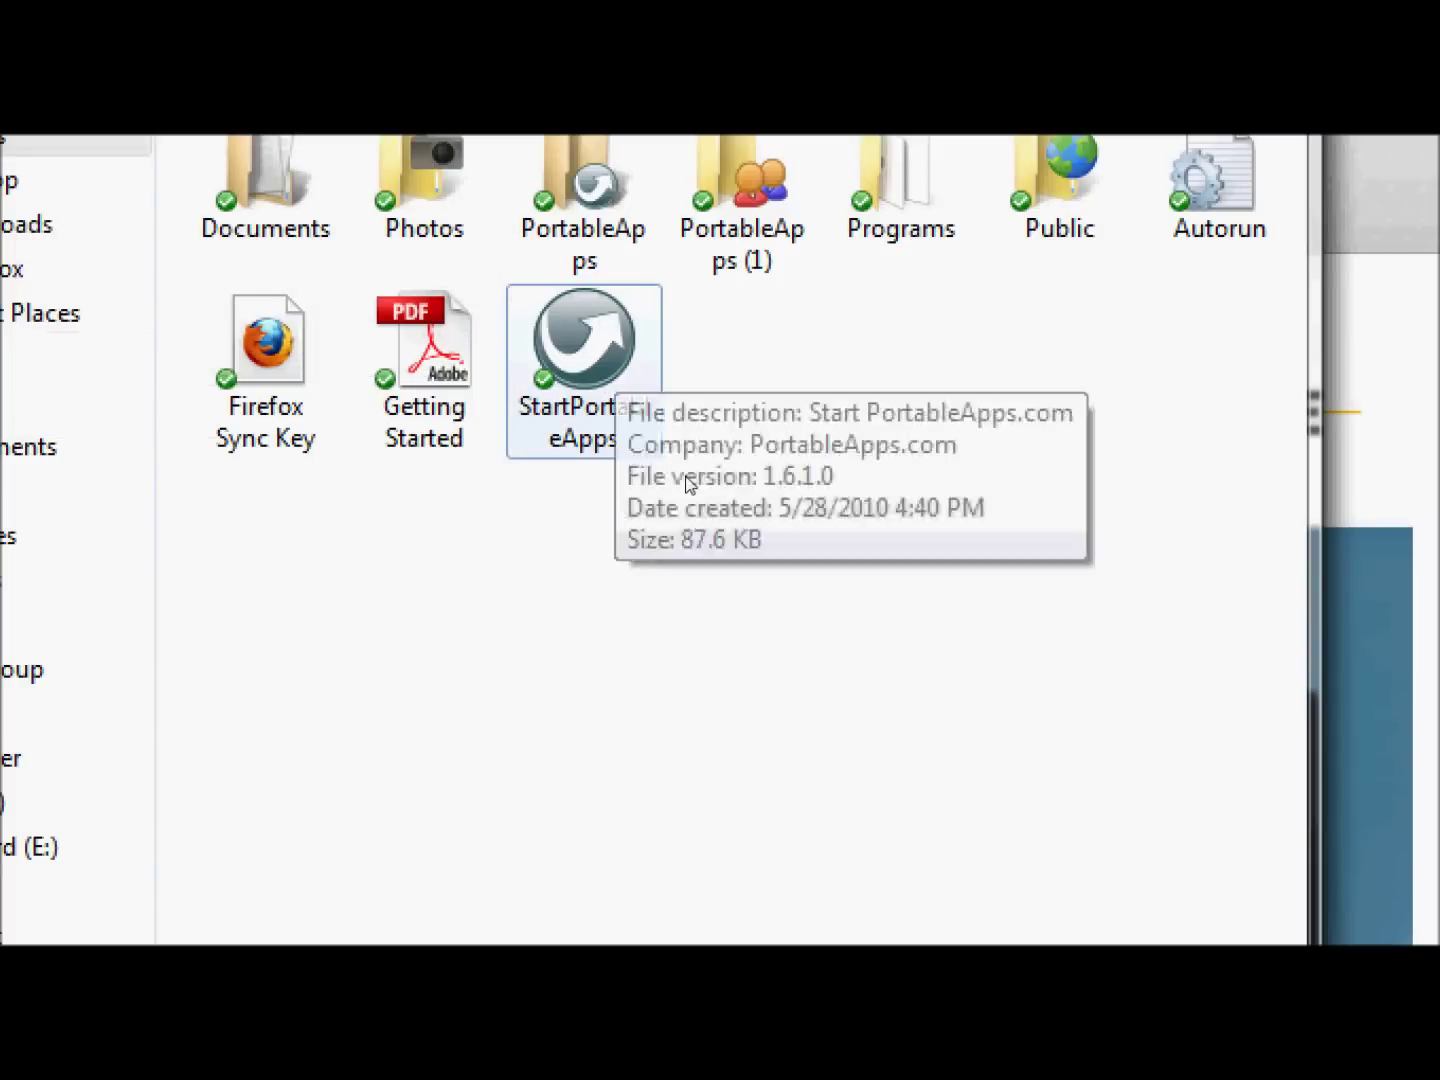
{"action": "right_click", "coordinate": [618, 356]}
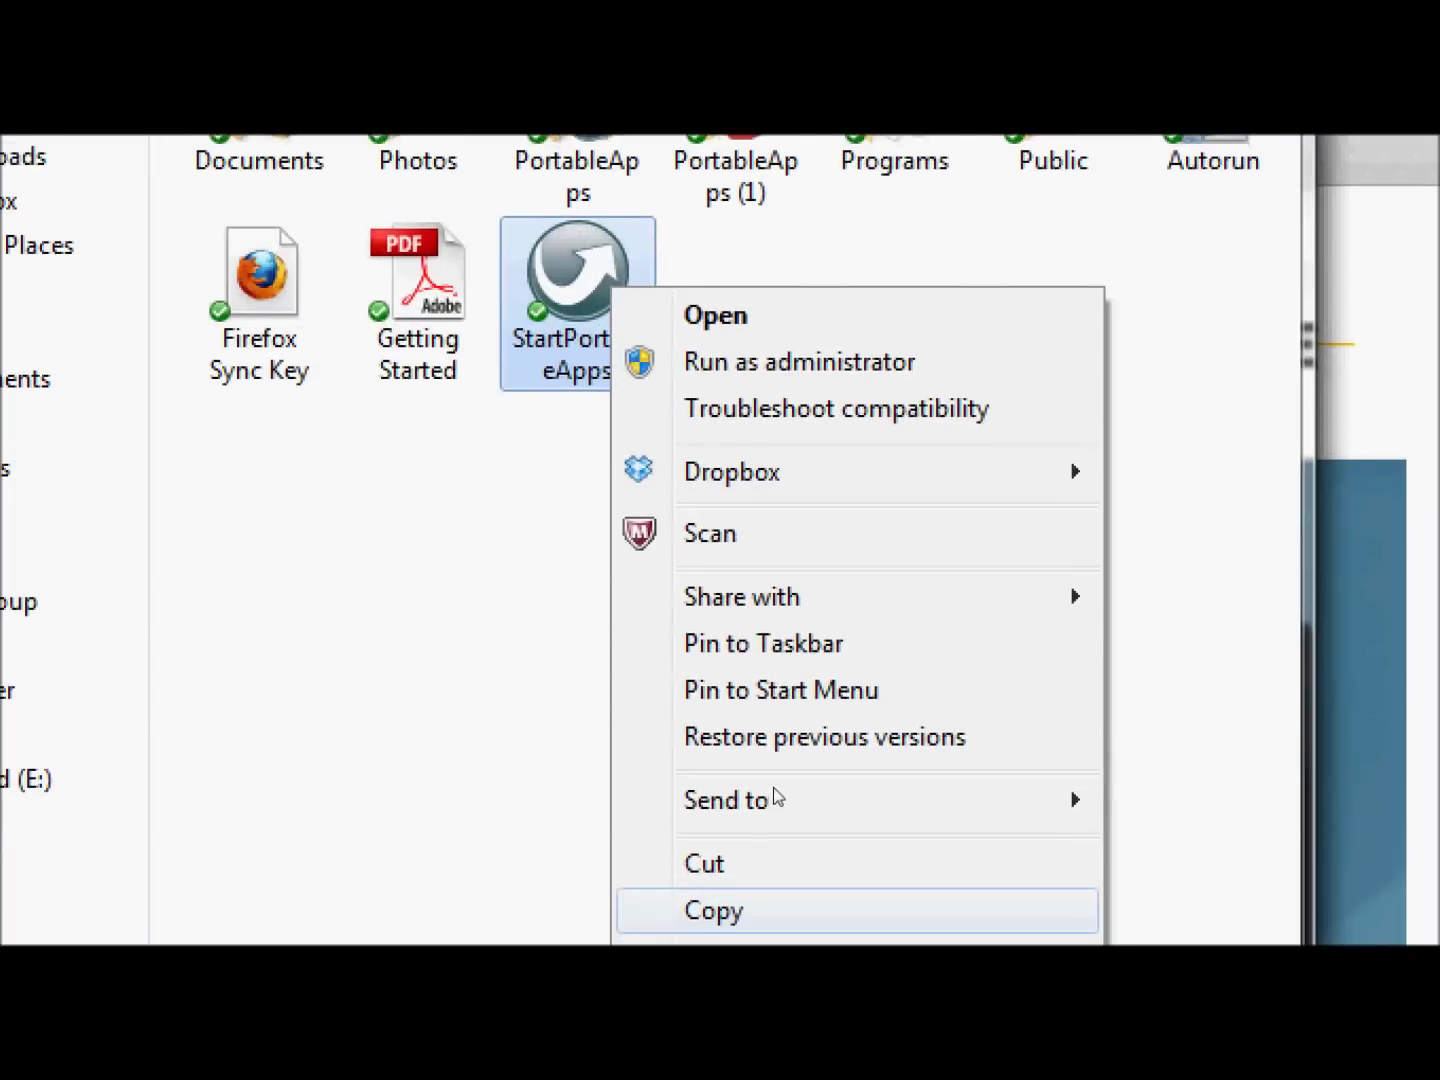
{"action": "key", "text": "Return"}
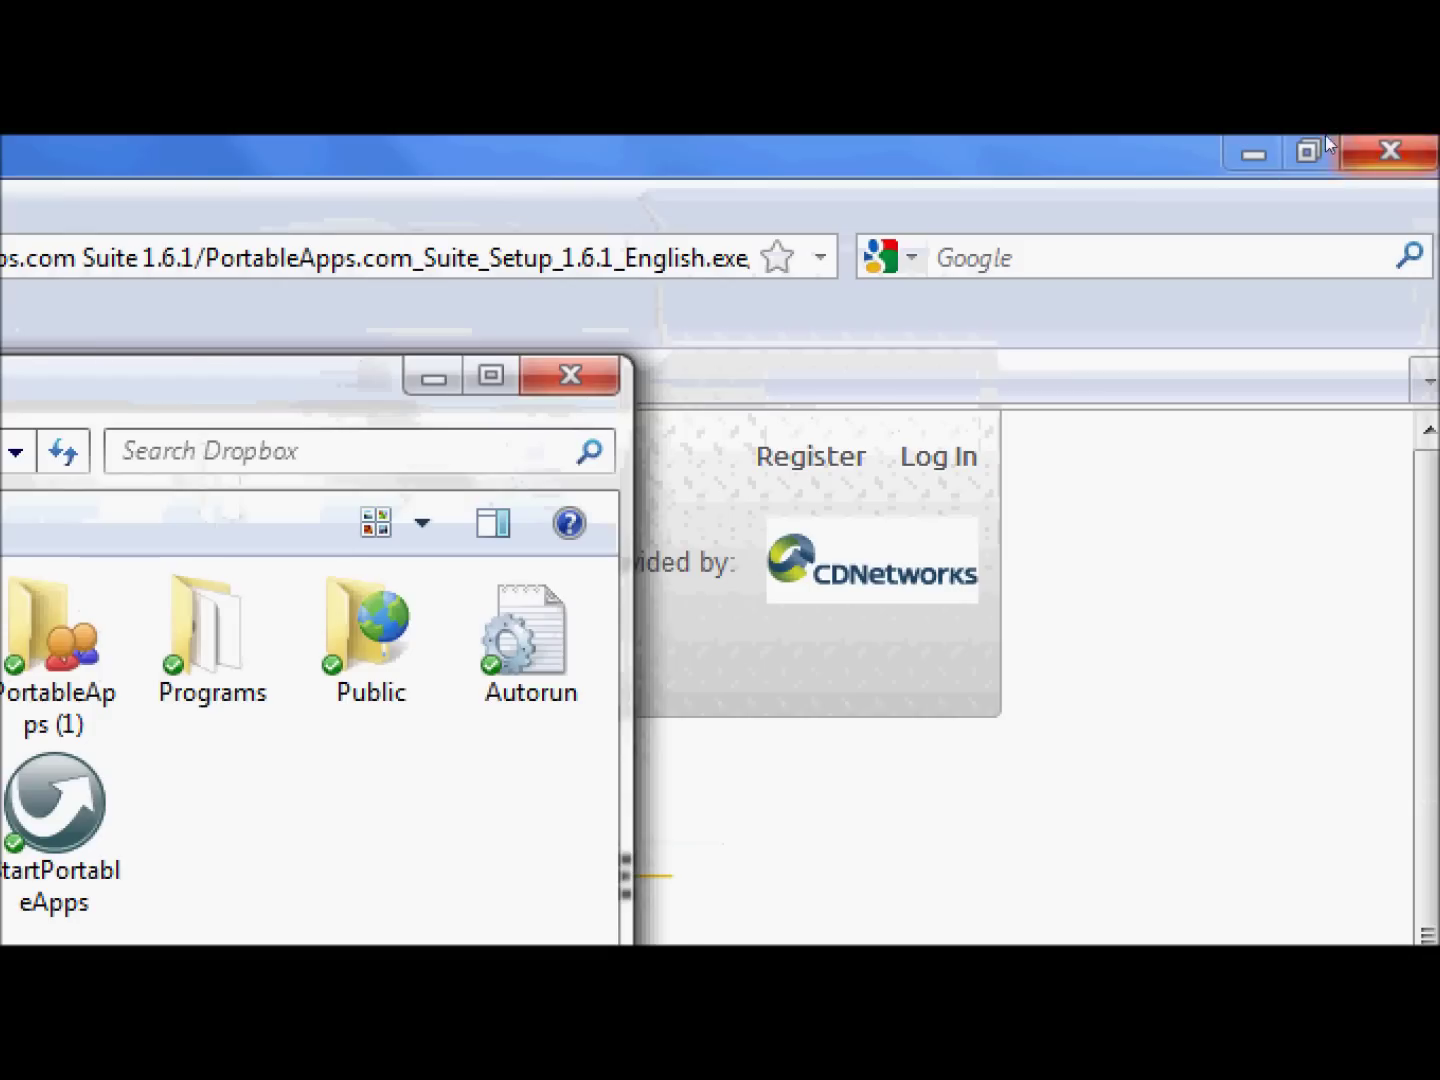
{"action": "left_click", "coordinate": [1353, 149]}
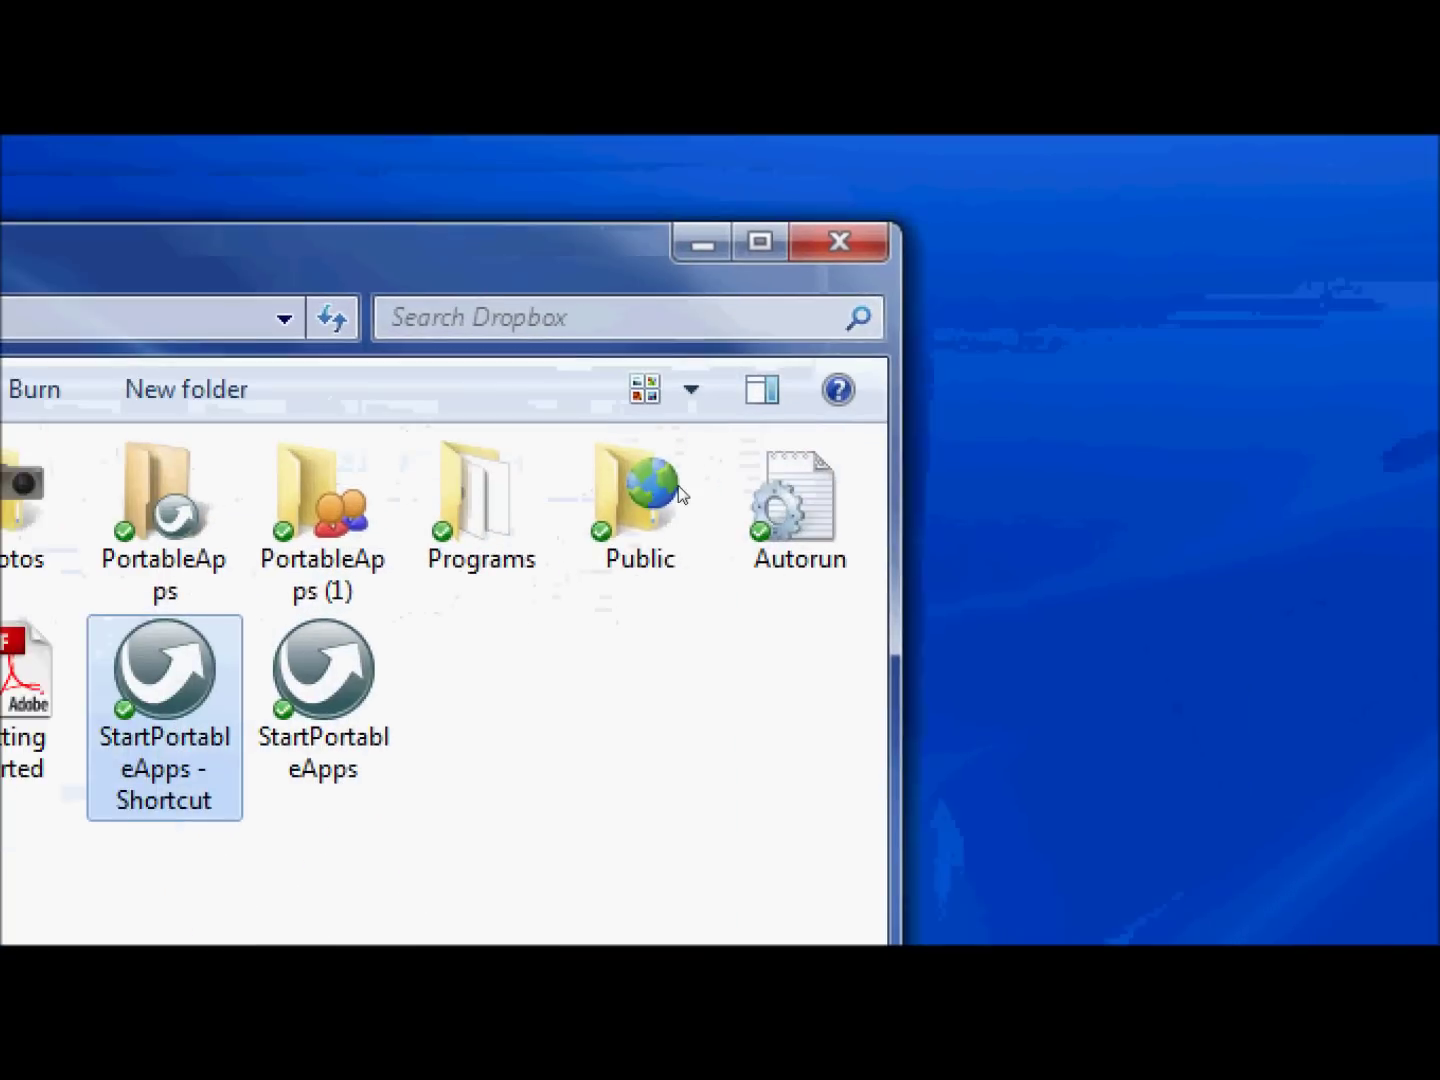
{"action": "left_click_drag", "start_coordinate": [165, 668], "coordinate": [1352, 397]}
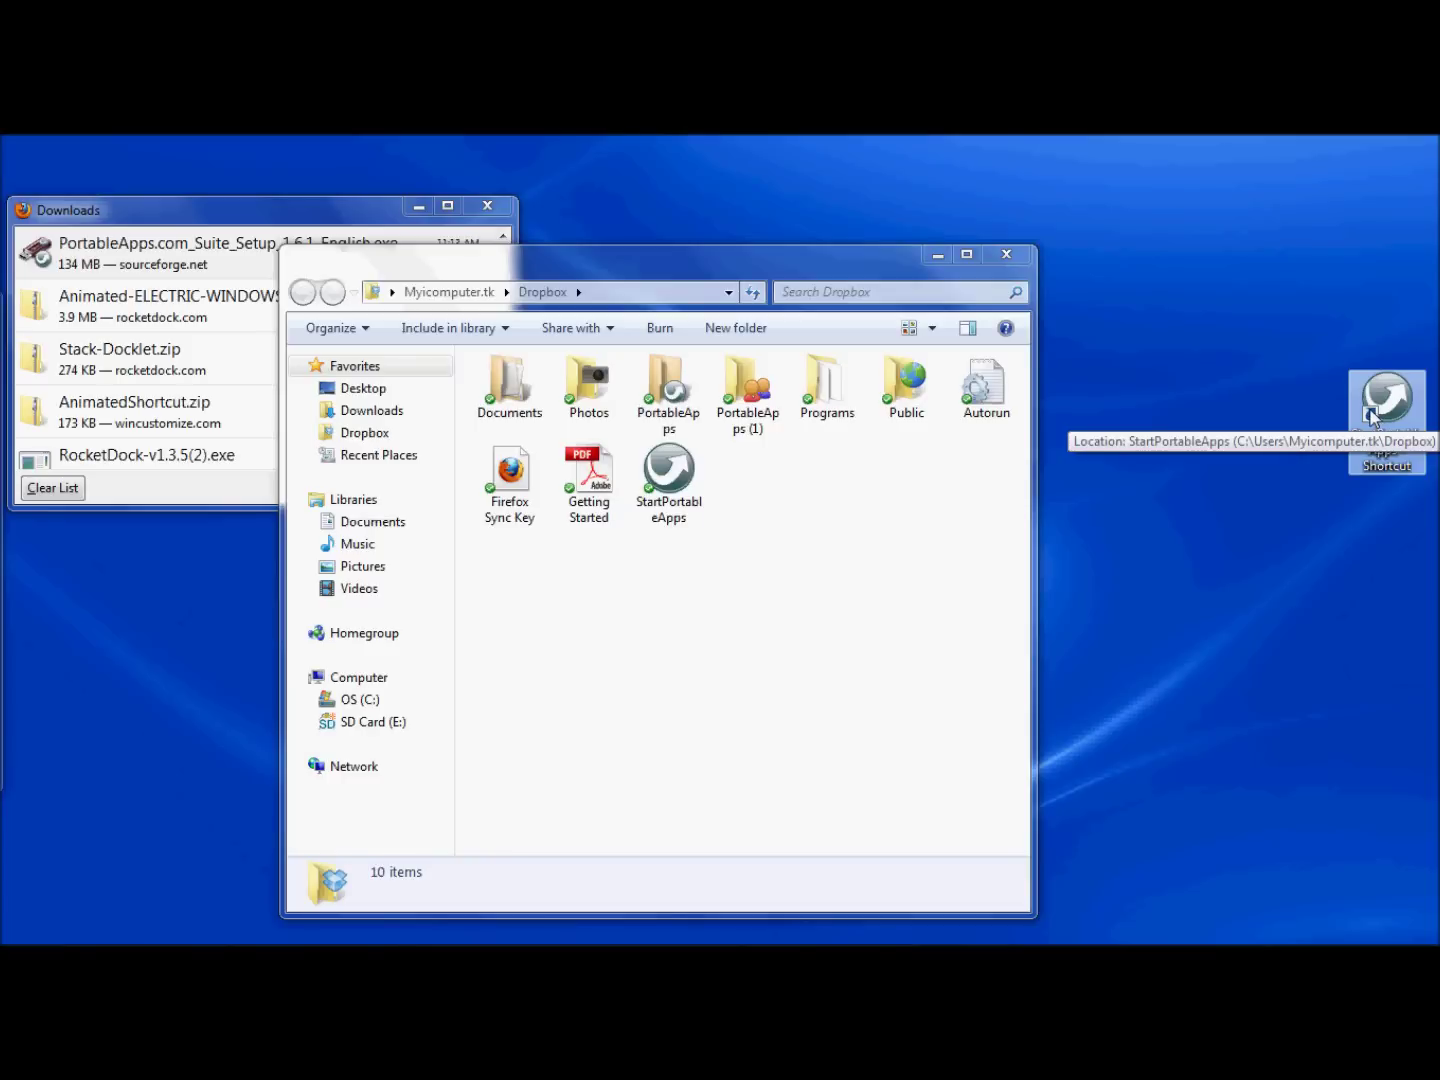
{"action": "double_click", "coordinate": [1370, 409]}
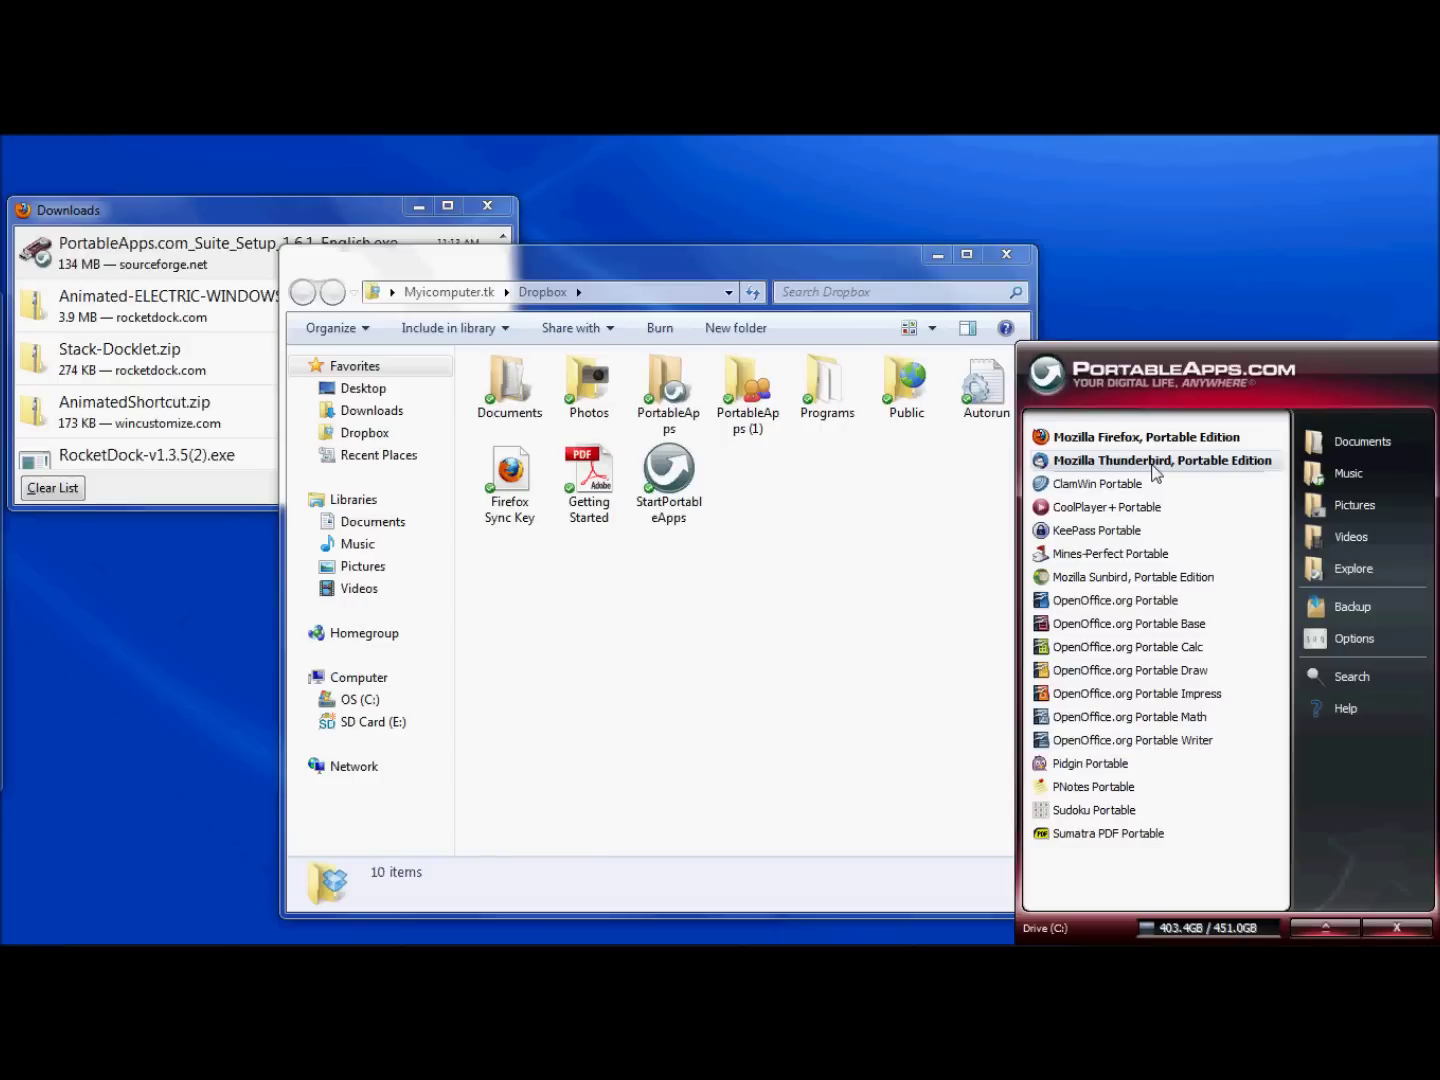
{"action": "left_click", "coordinate": [1154, 462]}
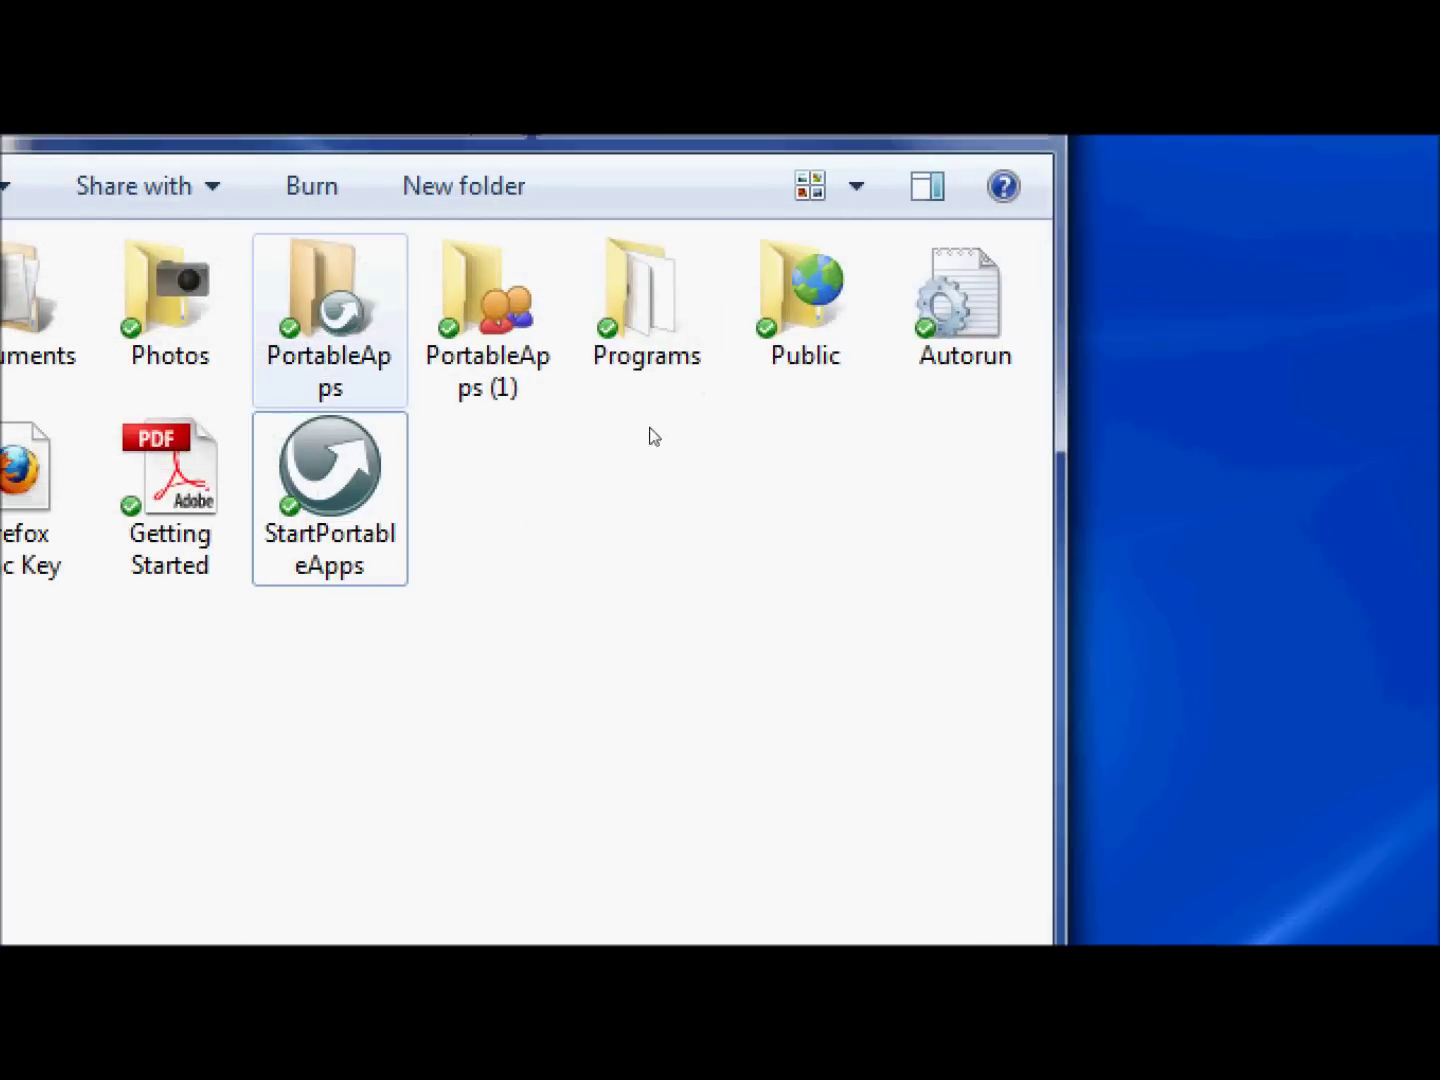
Create a folder inside Dropbox, keeping the default name 'New folder'
{"action": "right_click", "coordinate": [612, 582]}
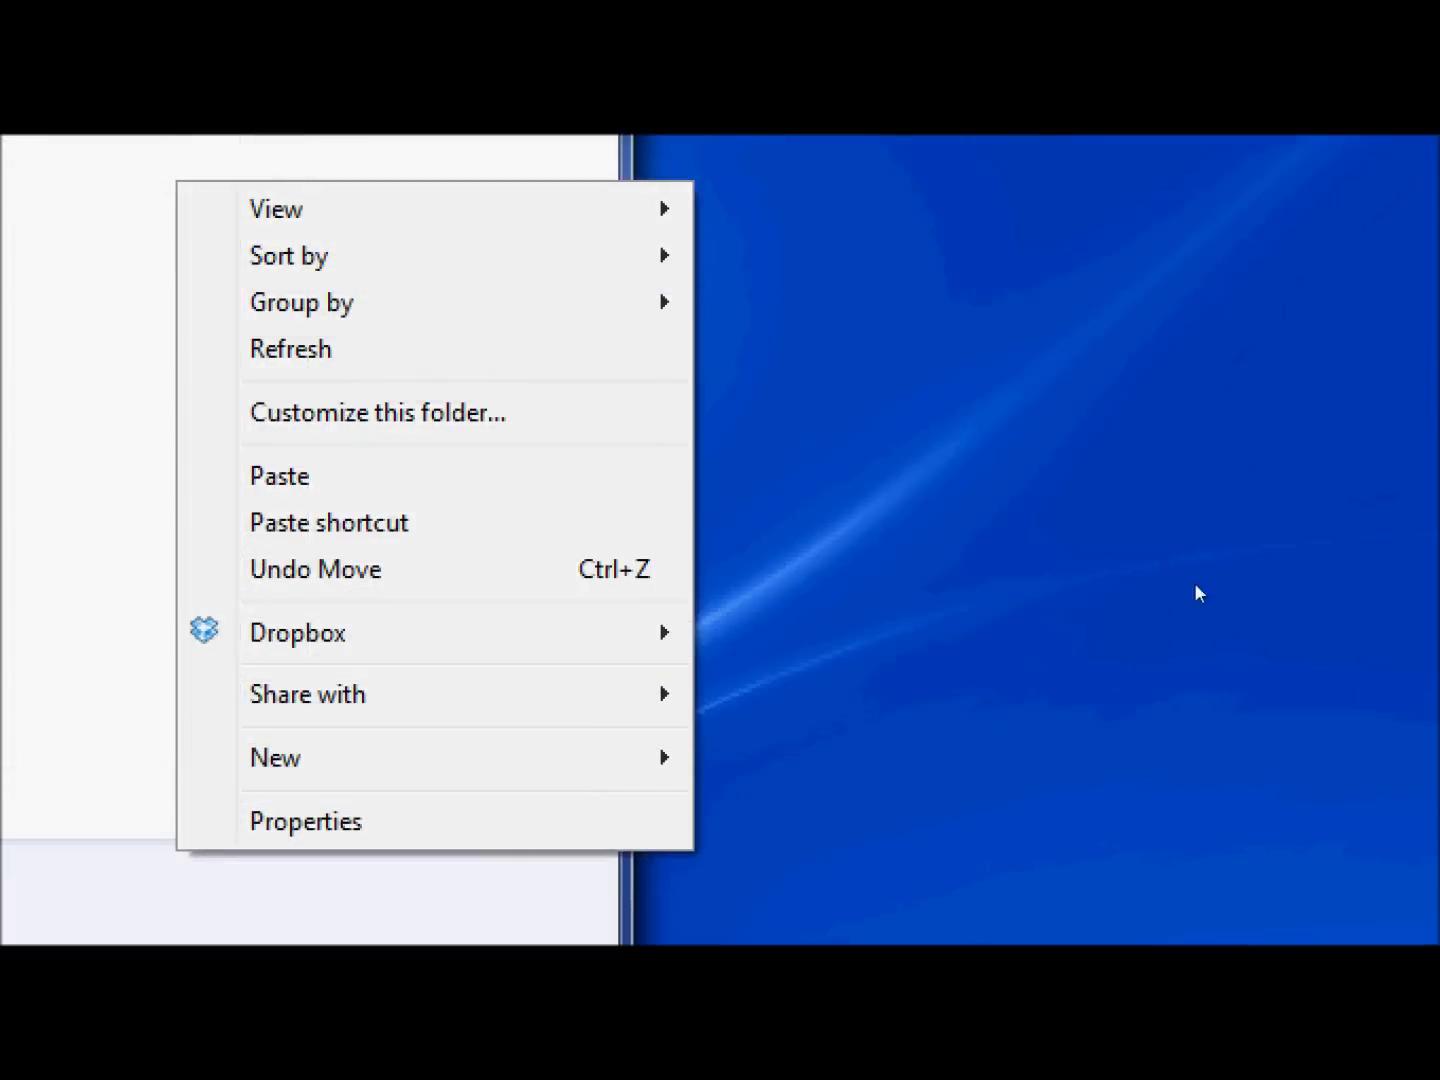
{"action": "mouse_move", "coordinate": [276, 757]}
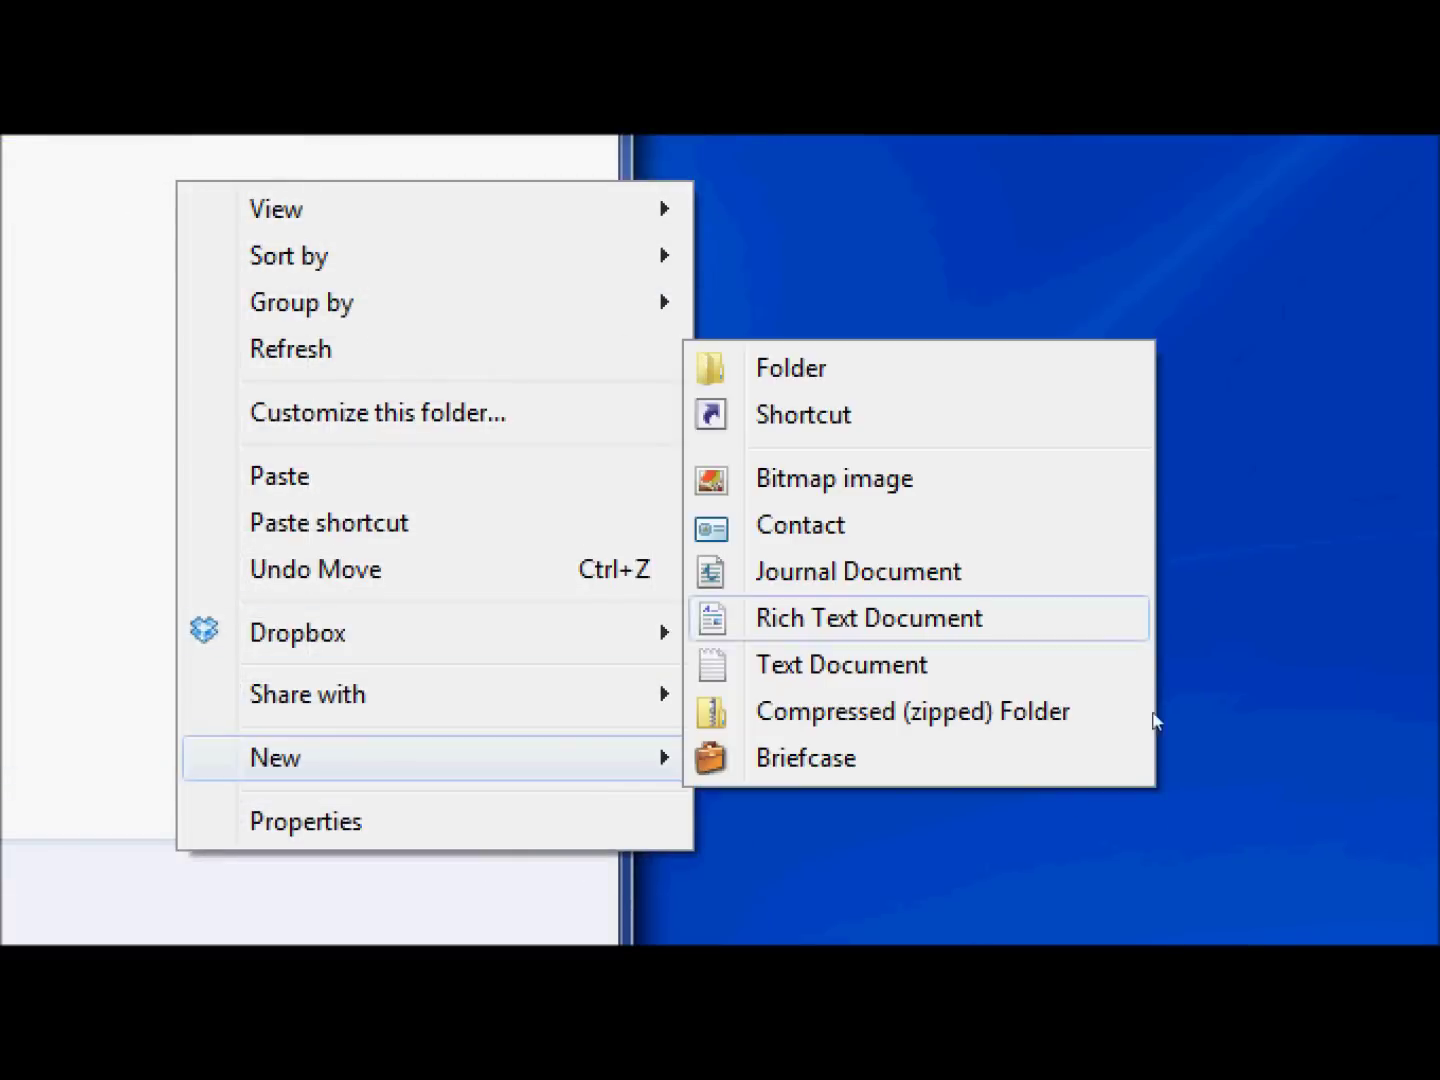
{"action": "key", "text": "Up"}
{"action": "key", "text": "Up"}
{"action": "key", "text": "Up"}
{"action": "key", "text": "Up"}
{"action": "key", "text": "Return"}
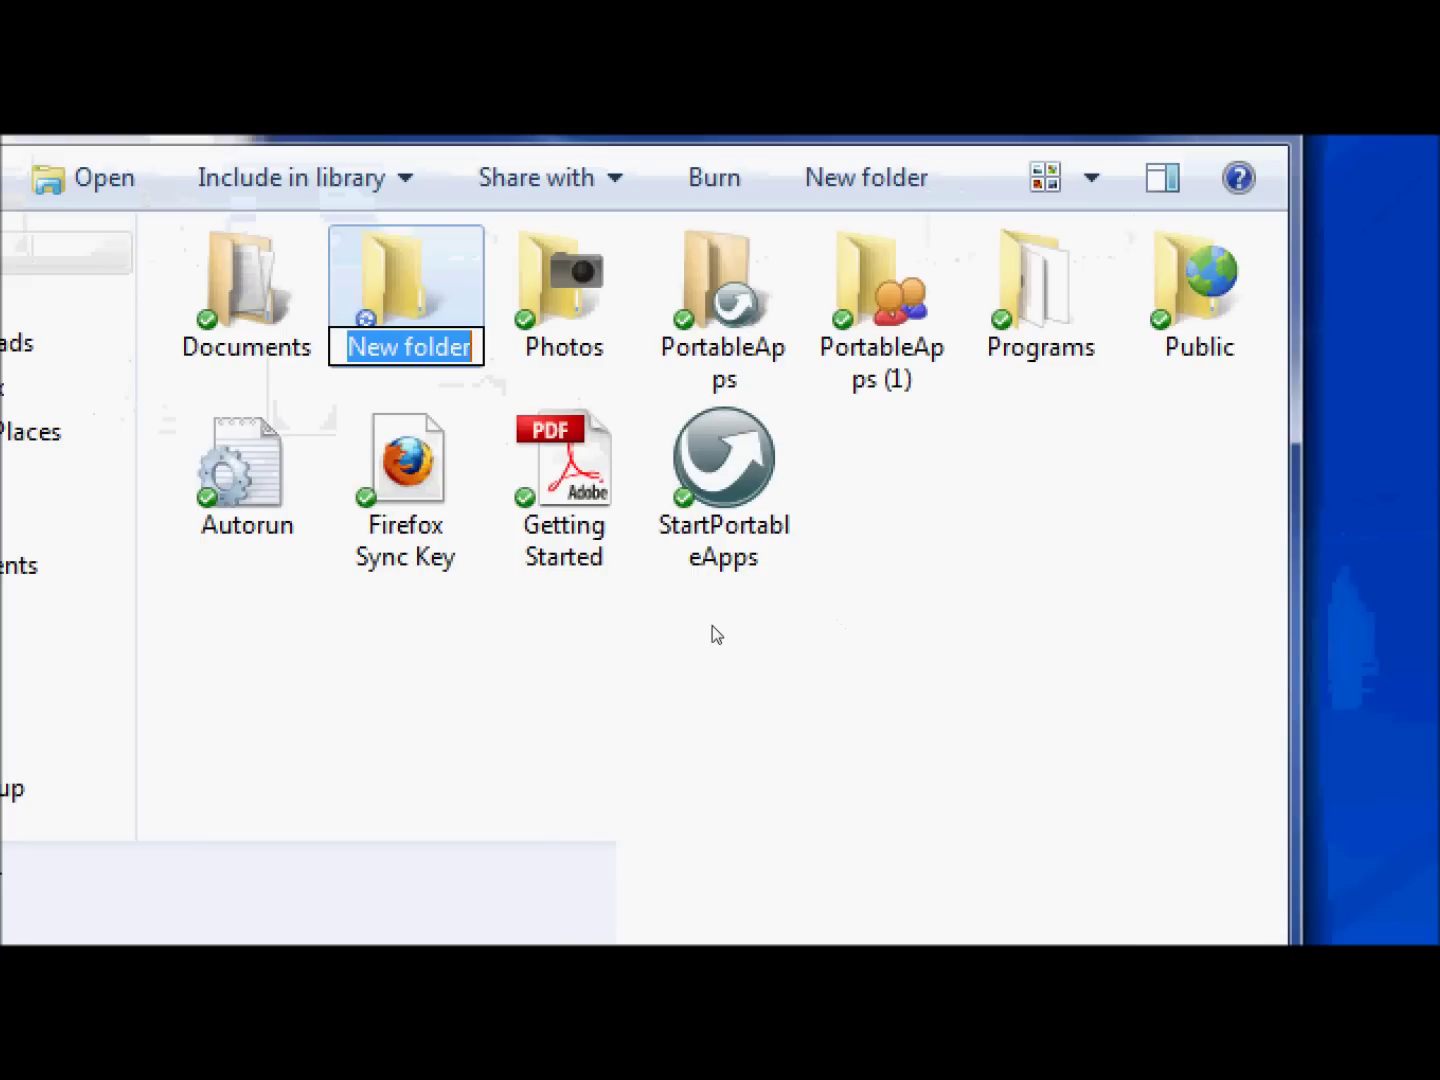
{"action": "left_click", "coordinate": [597, 409]}
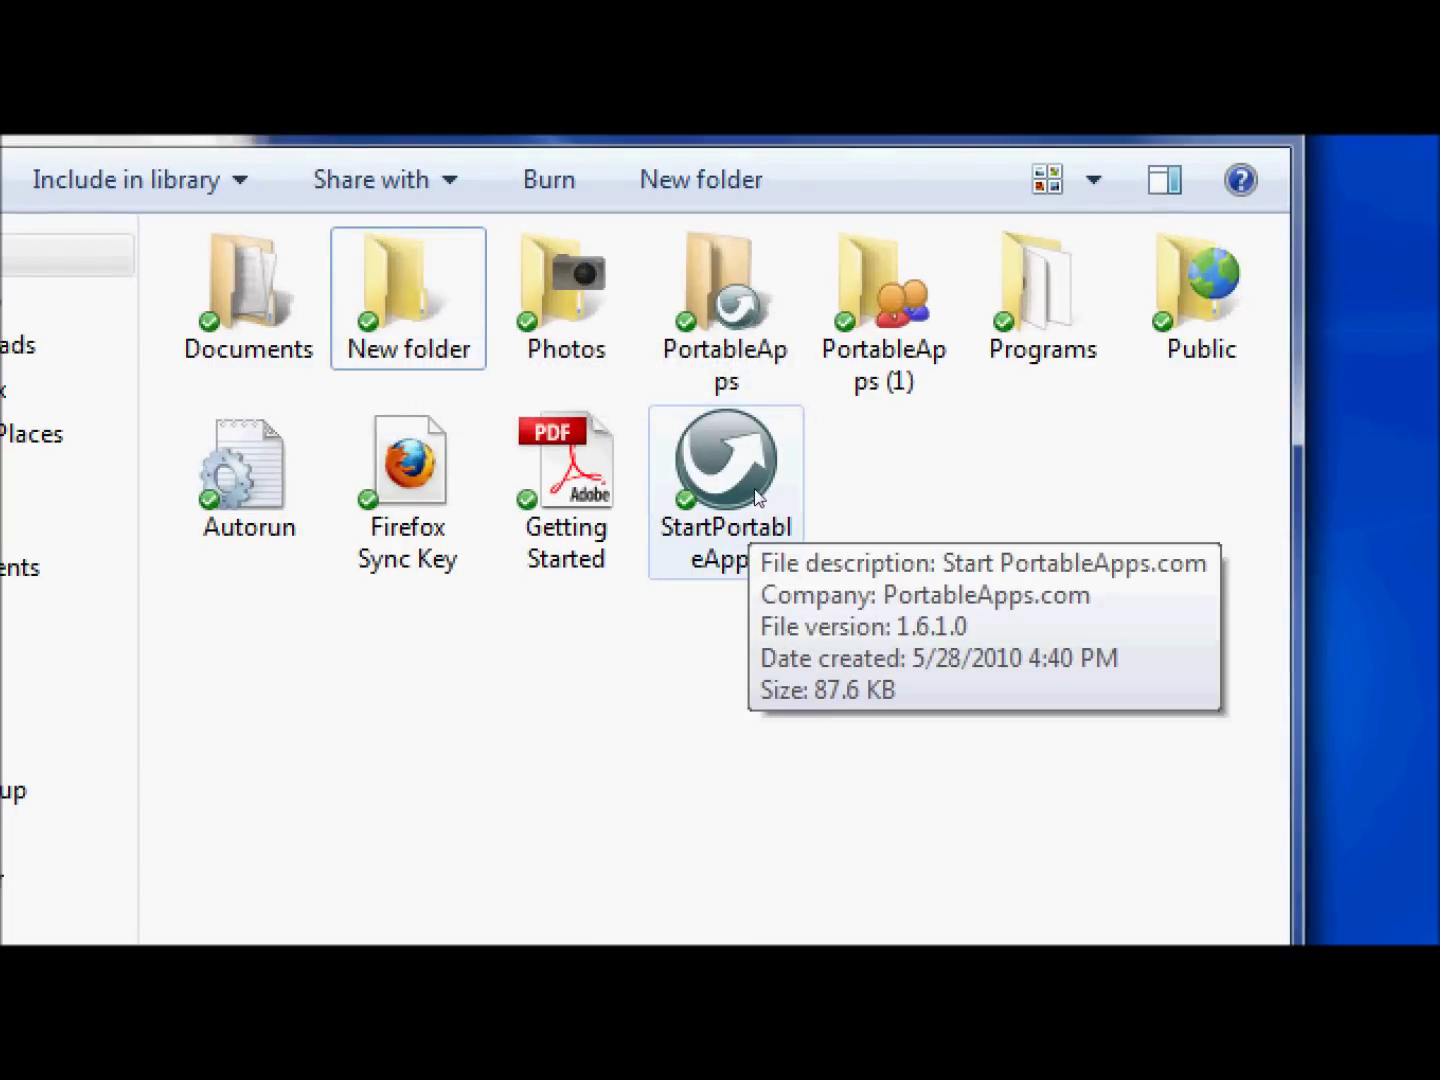
{"action": "left_click_drag", "start_coordinate": [757, 498], "coordinate": [590, 432]}
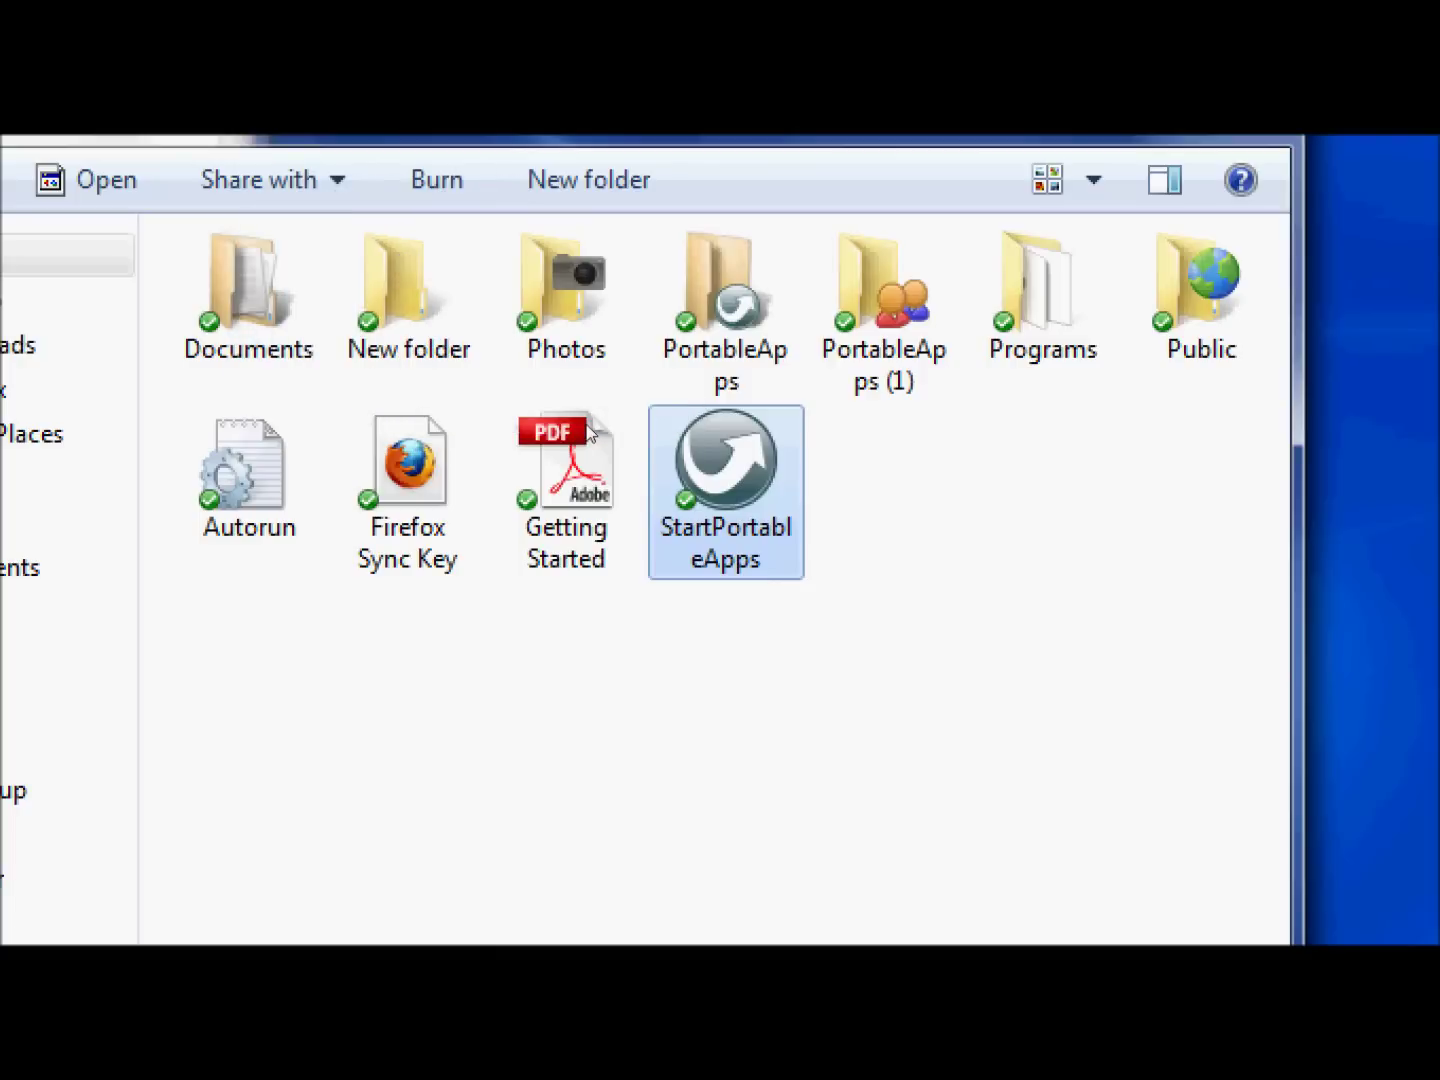
Move StartPortableApps, Documents, Autorun and the PortableApps folder into New folder
{"action": "left_click_drag", "start_coordinate": [769, 475], "coordinate": [409, 301]}
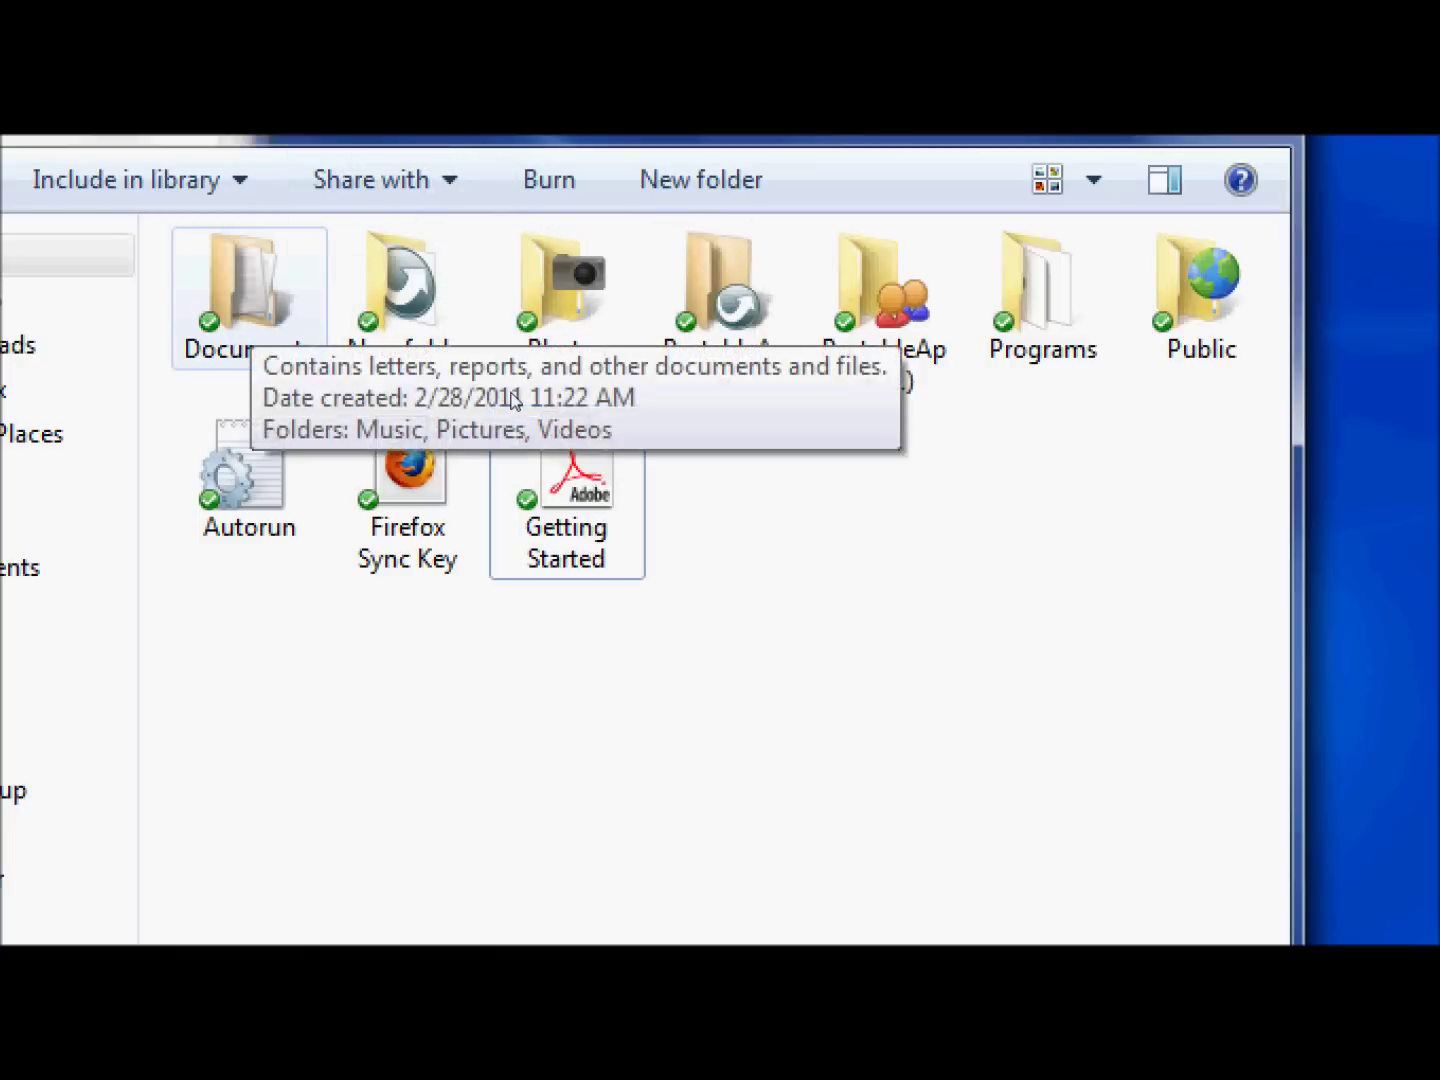
{"action": "left_click_drag", "start_coordinate": [248, 290], "coordinate": [410, 295]}
{"action": "left_click_drag", "start_coordinate": [598, 410], "coordinate": [420, 301]}
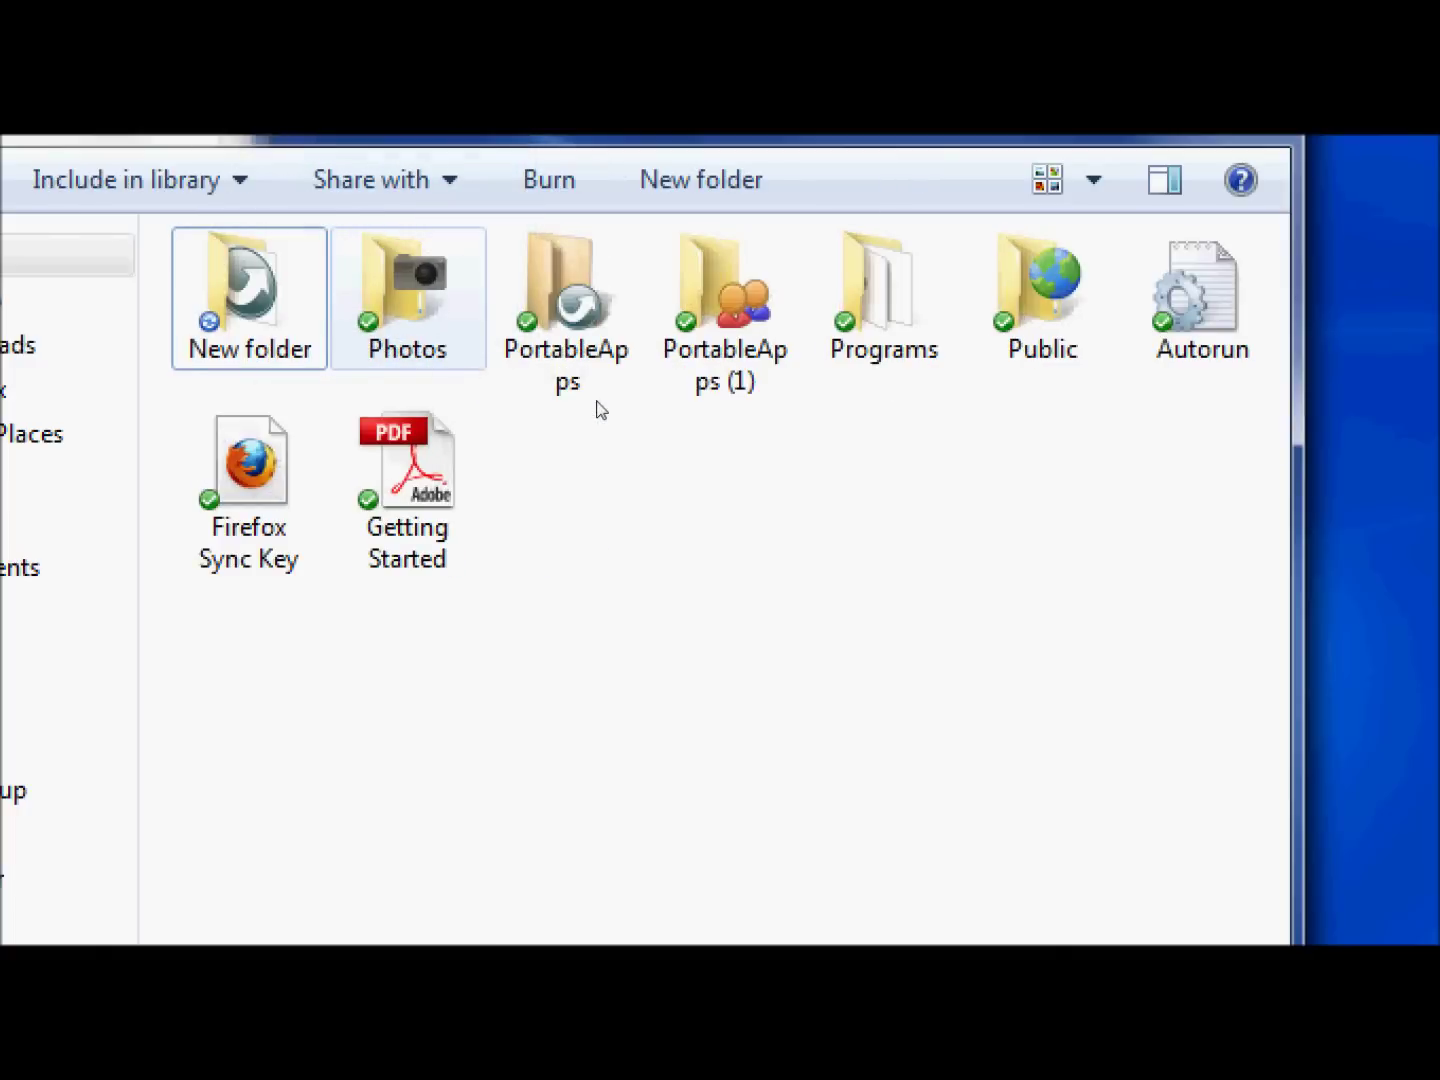
{"action": "left_click_drag", "start_coordinate": [1200, 290], "coordinate": [1039, 301]}
{"action": "left_click_drag", "start_coordinate": [842, 409], "coordinate": [509, 407]}
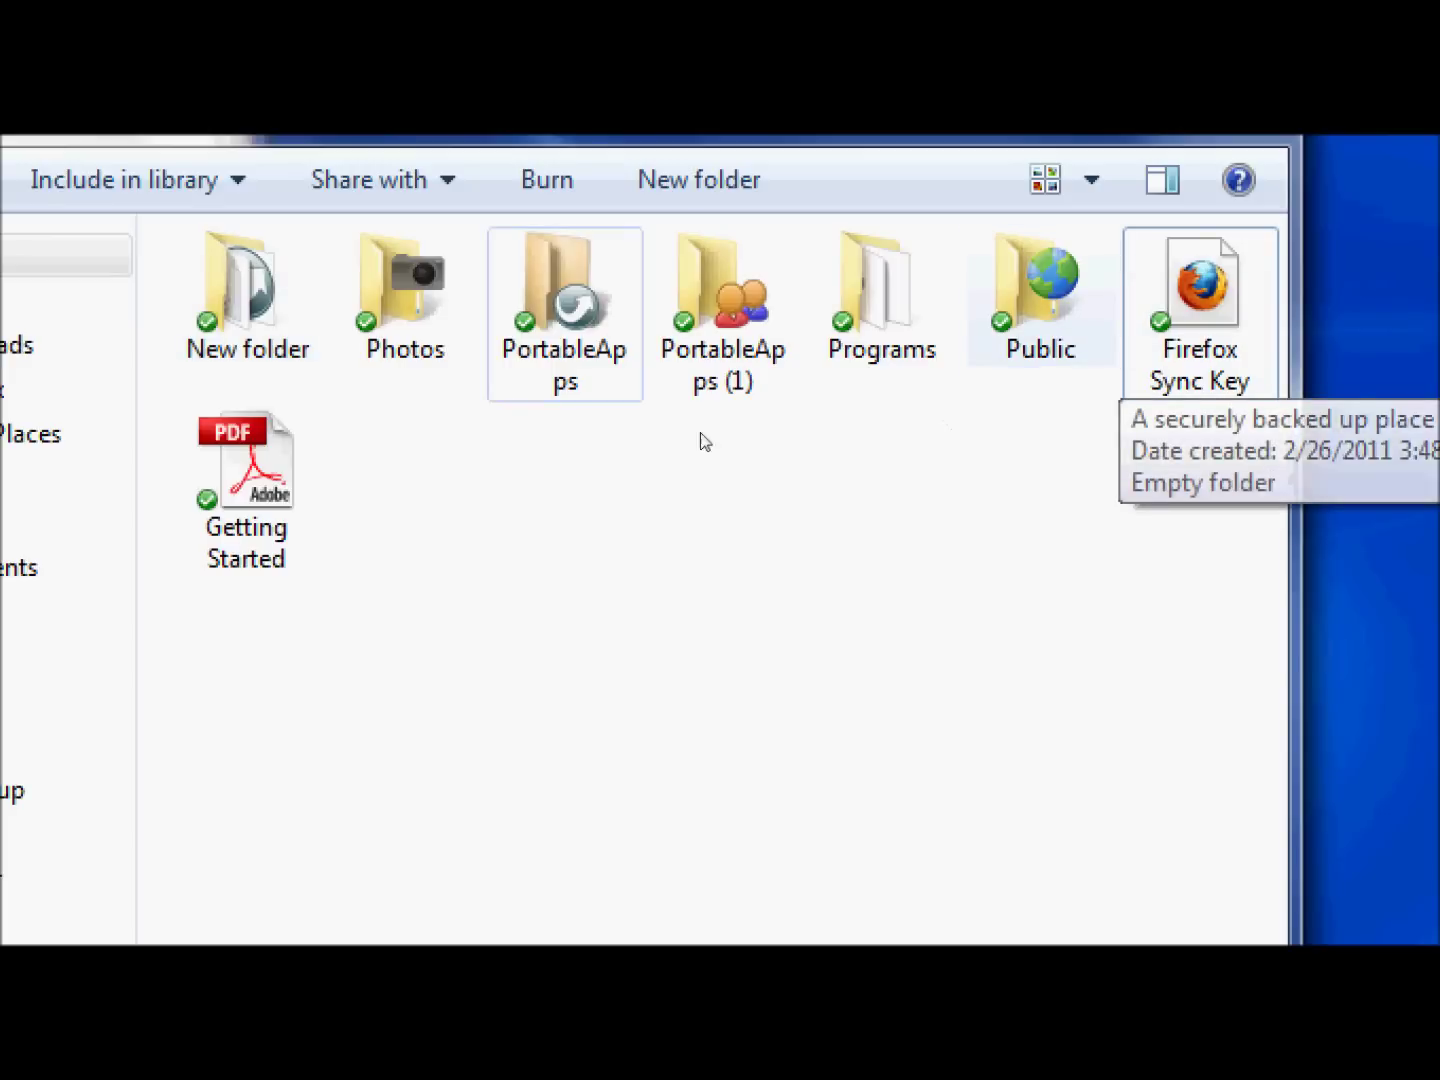
{"action": "mouse_move", "coordinate": [616, 374]}
{"action": "left_mouse_down"}
{"action": "mouse_move", "coordinate": [537, 425]}
{"action": "mouse_move", "coordinate": [508, 407]}
{"action": "left_mouse_up"}
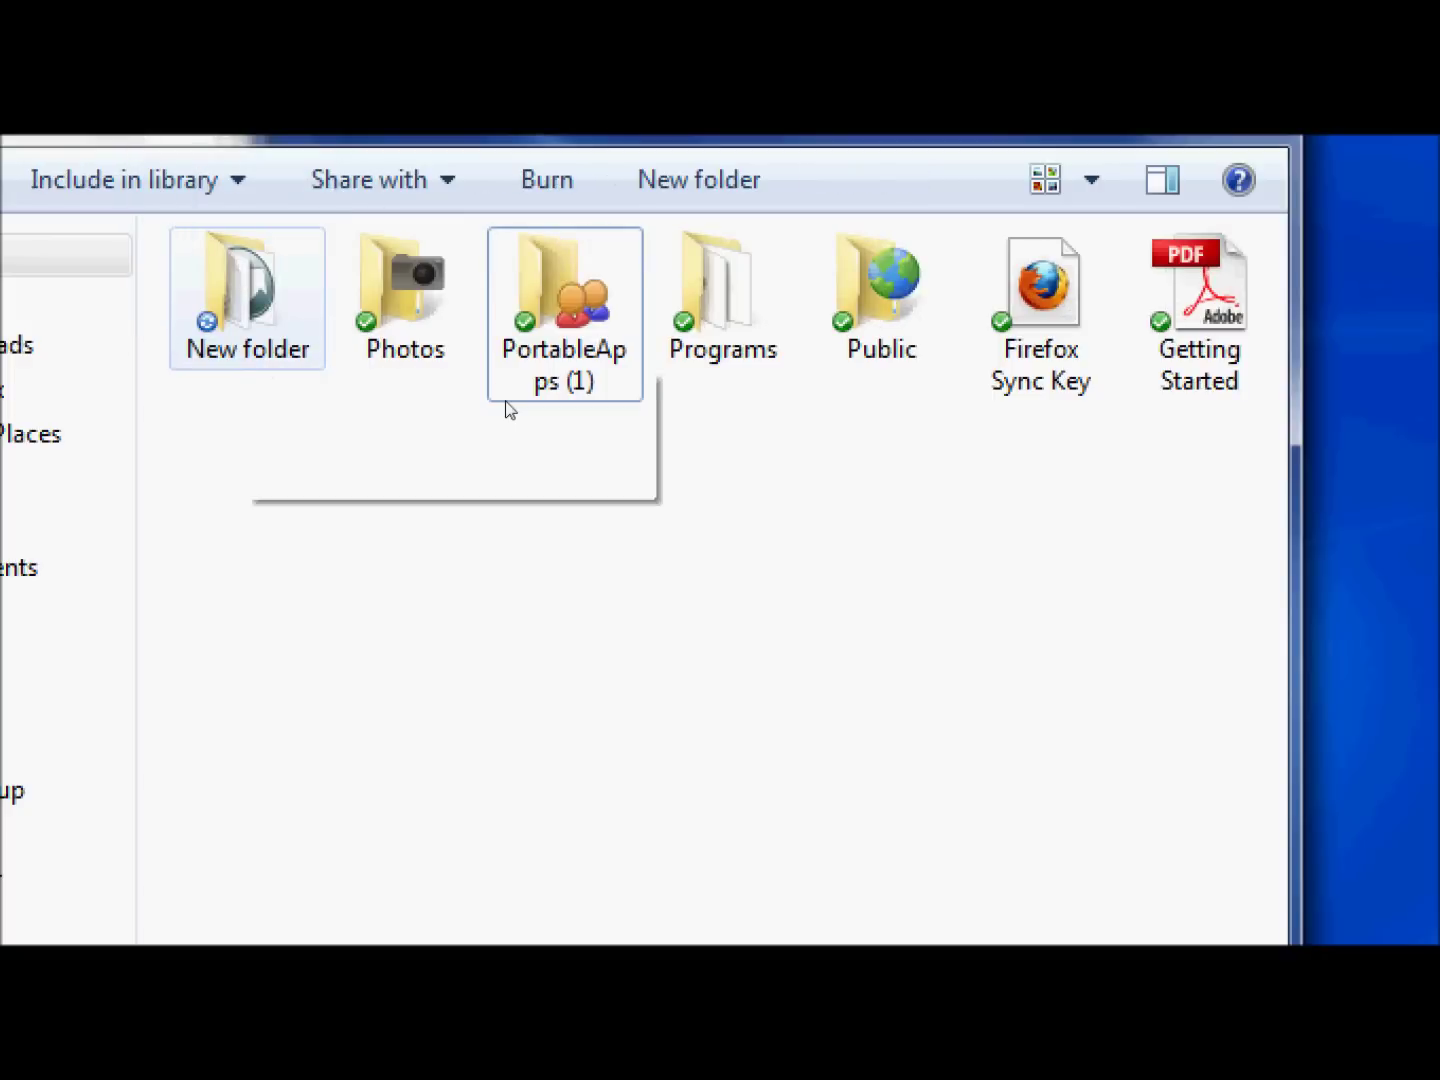
{"action": "mouse_move", "coordinate": [565, 309]}
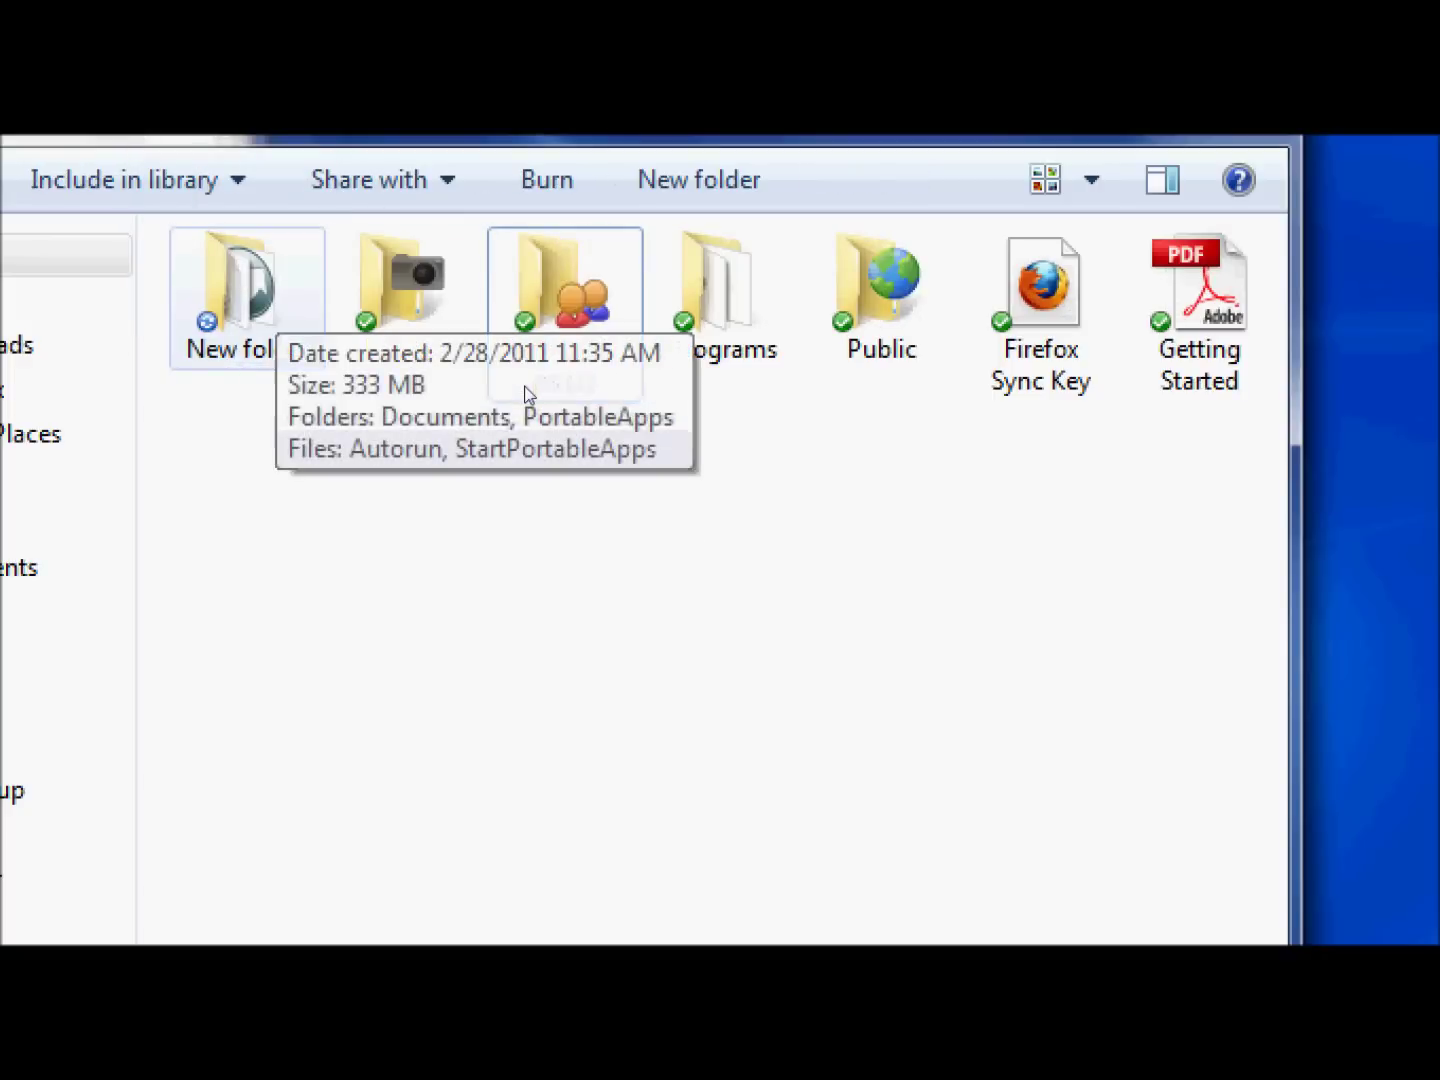
Choose Dropbox's Share This Folder option for New folder
{"action": "key", "text": "shift+F10"}
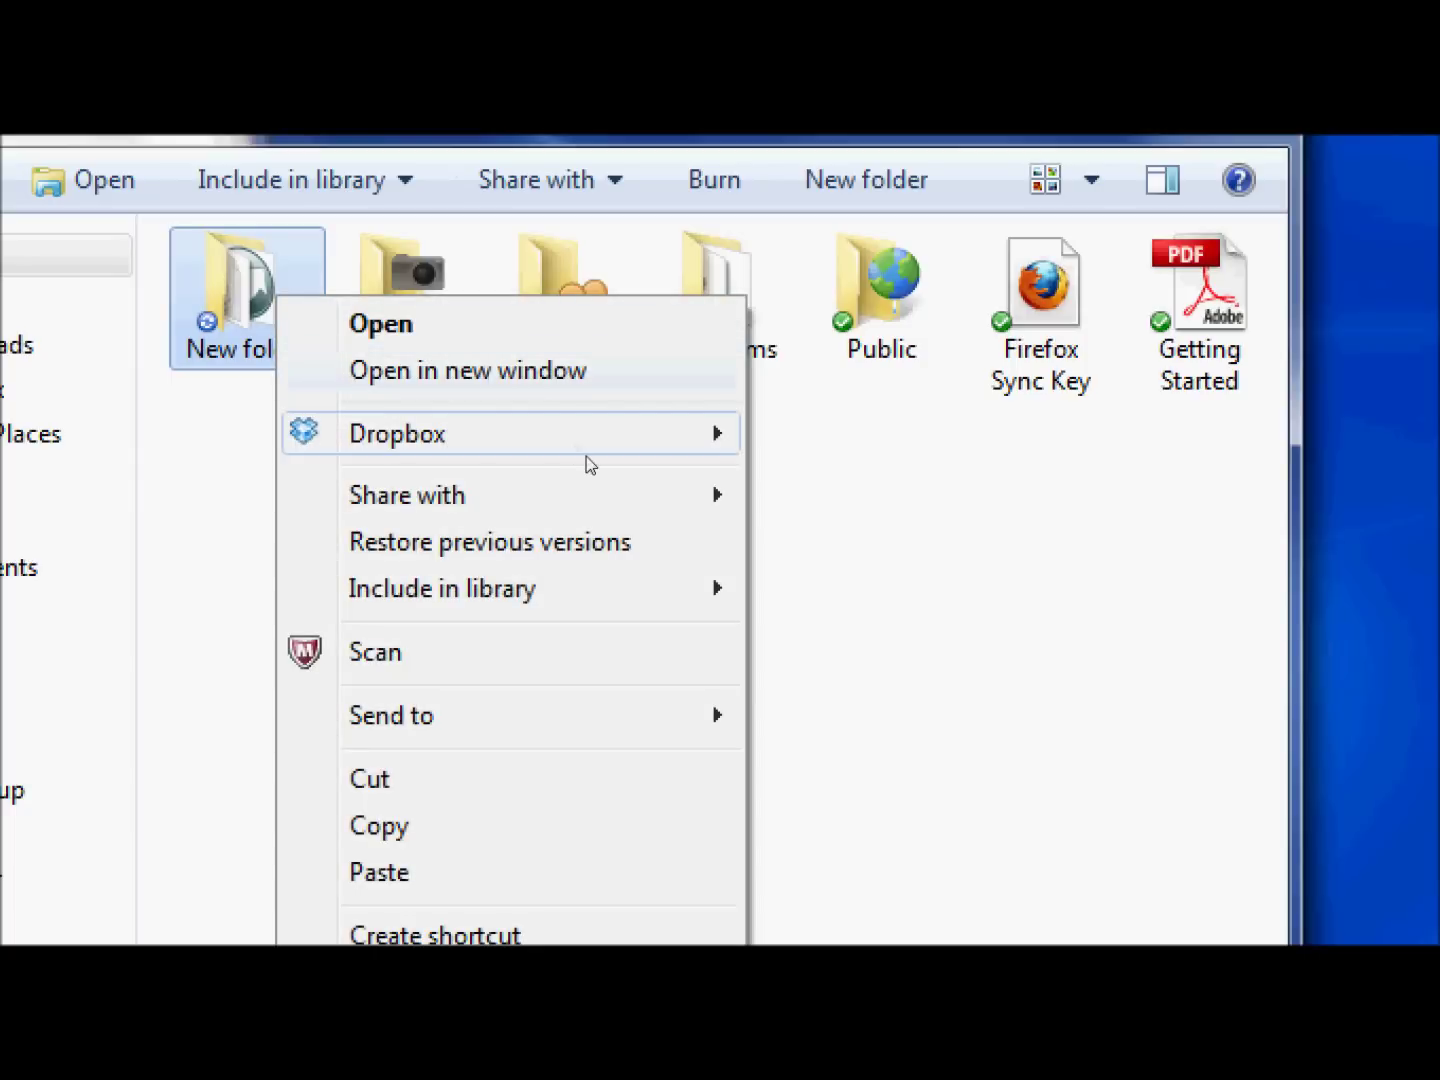
{"action": "mouse_move", "coordinate": [512, 433]}
{"action": "left_click", "coordinate": [818, 482]}
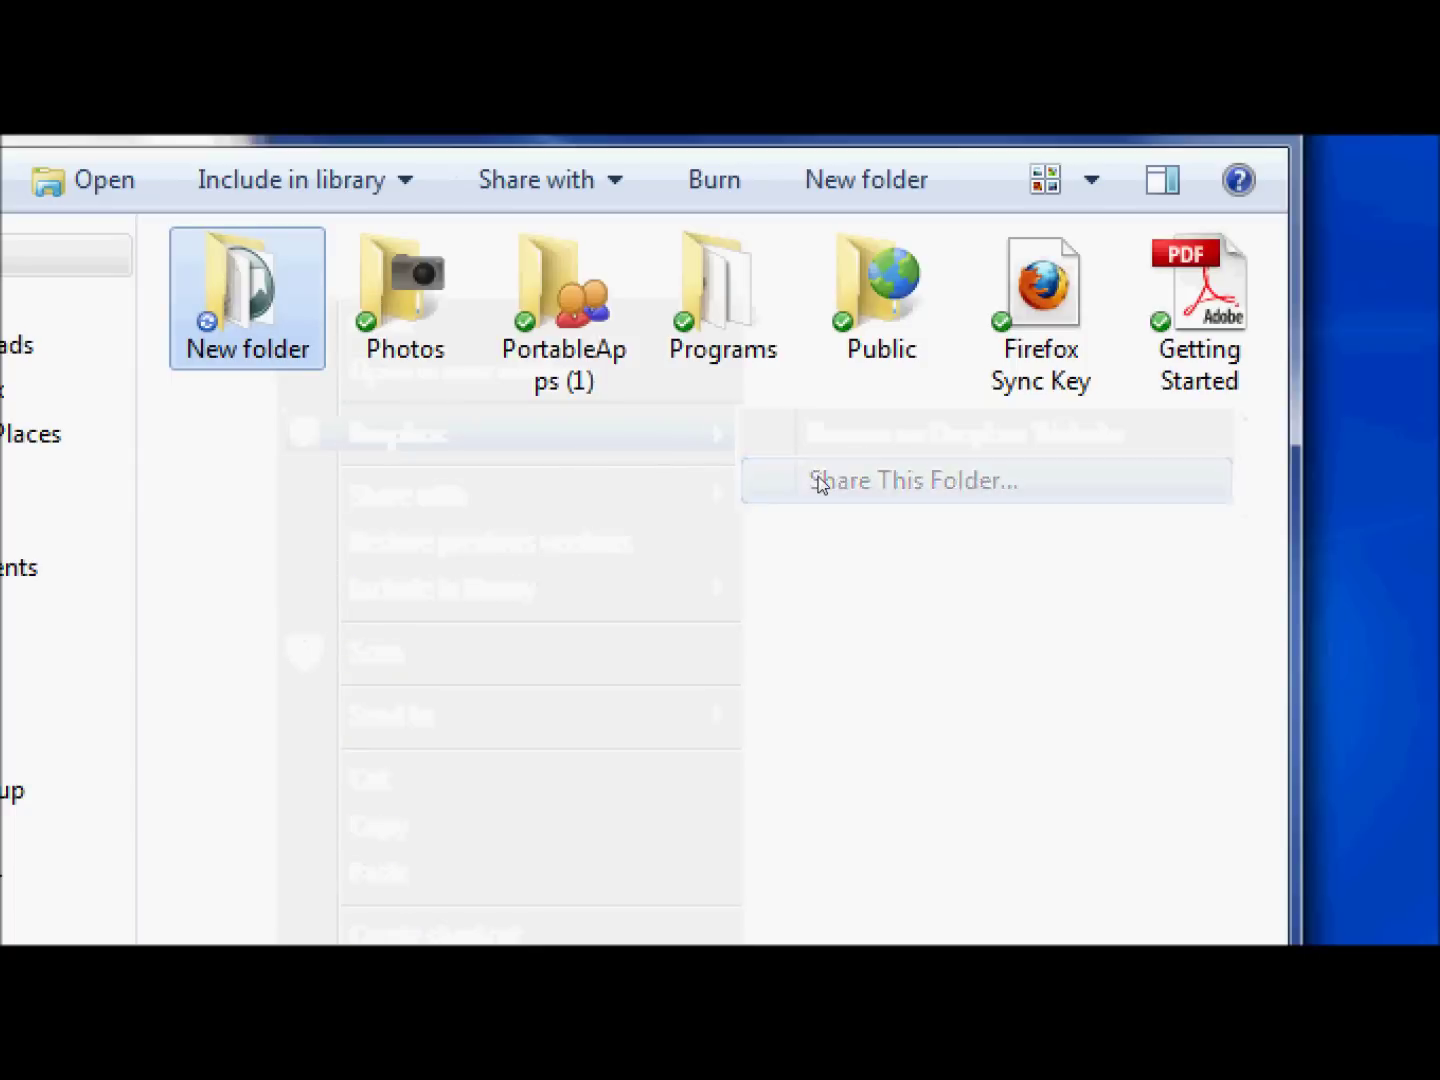